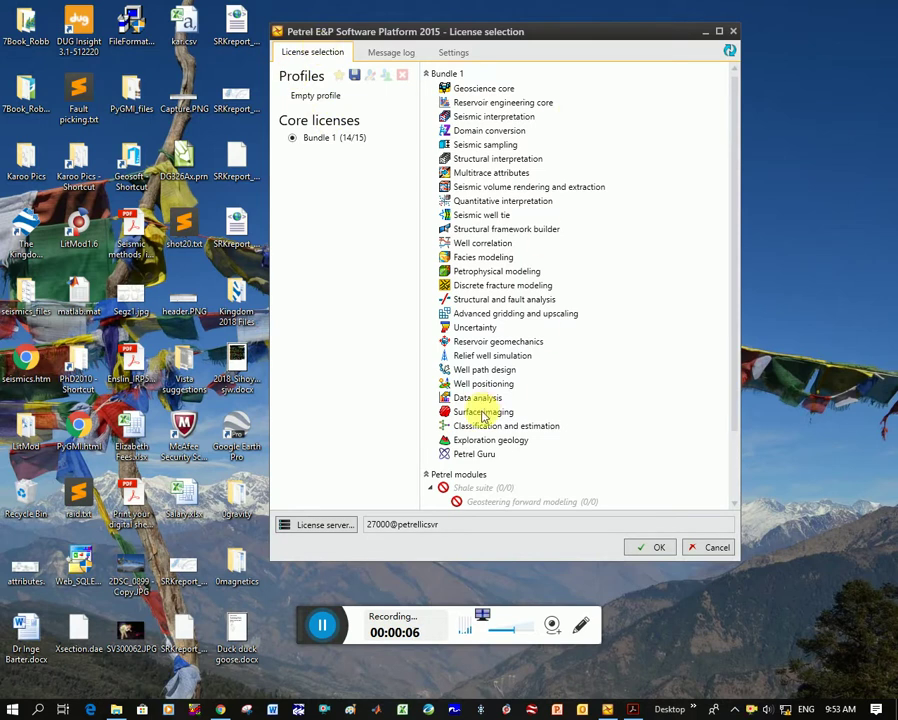
Accept the Bundle 1 licence and launch Petrel with an empty new project
left_click(652, 547)
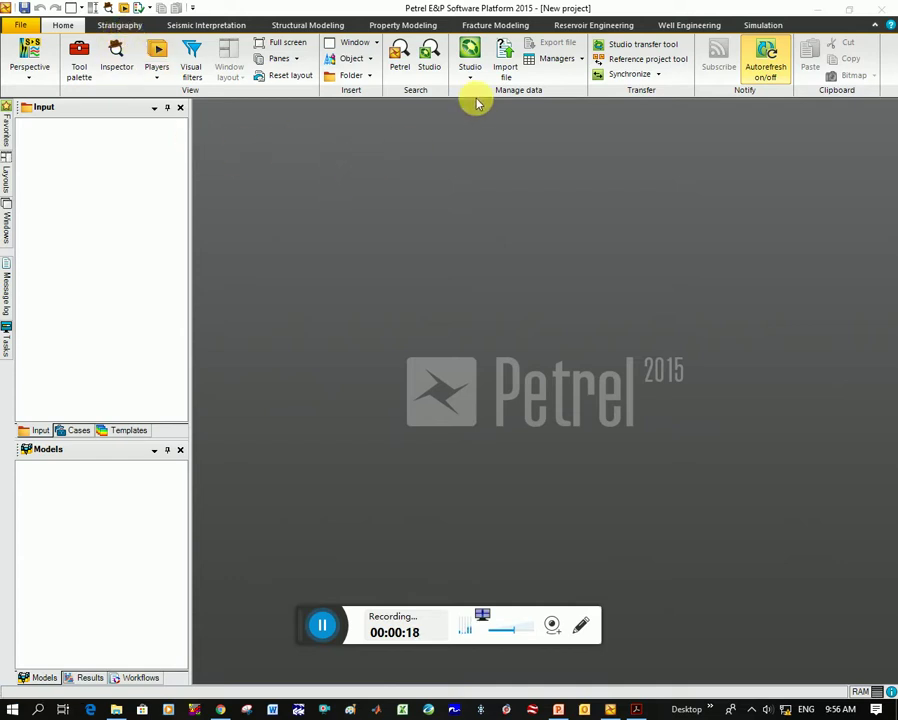
Open the Import file dialog on the 6 - 2D Migration Data folder
left_click(26, 26)
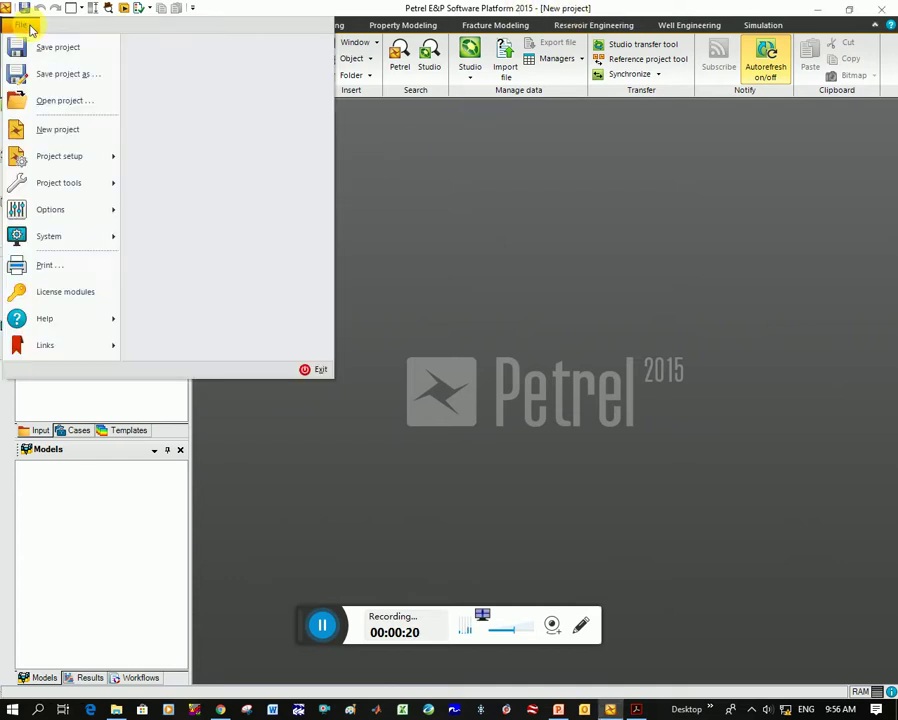
left_click(432, 180)
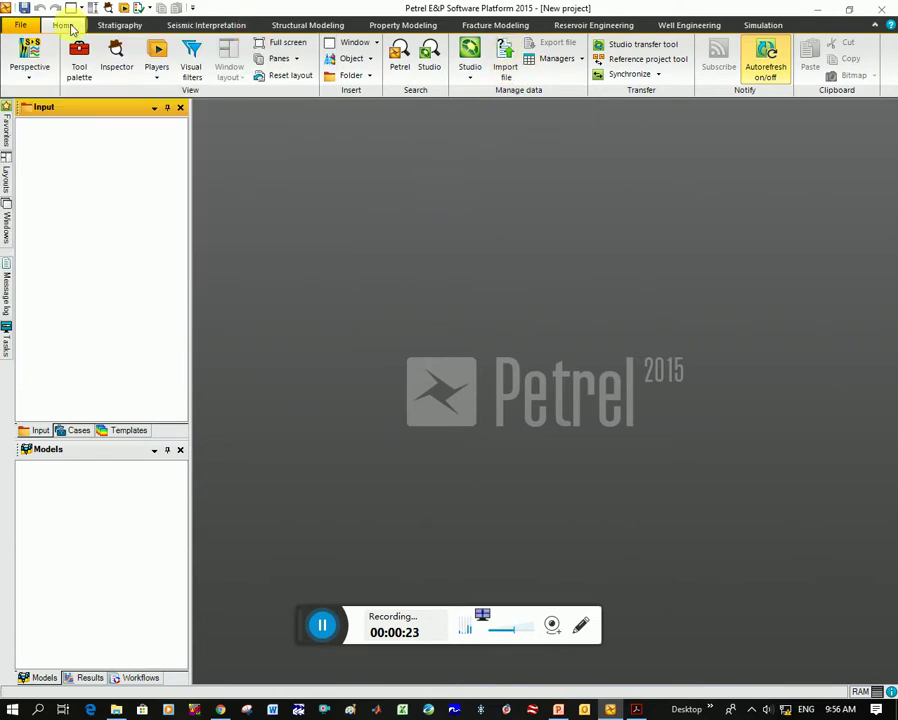
left_click(506, 64)
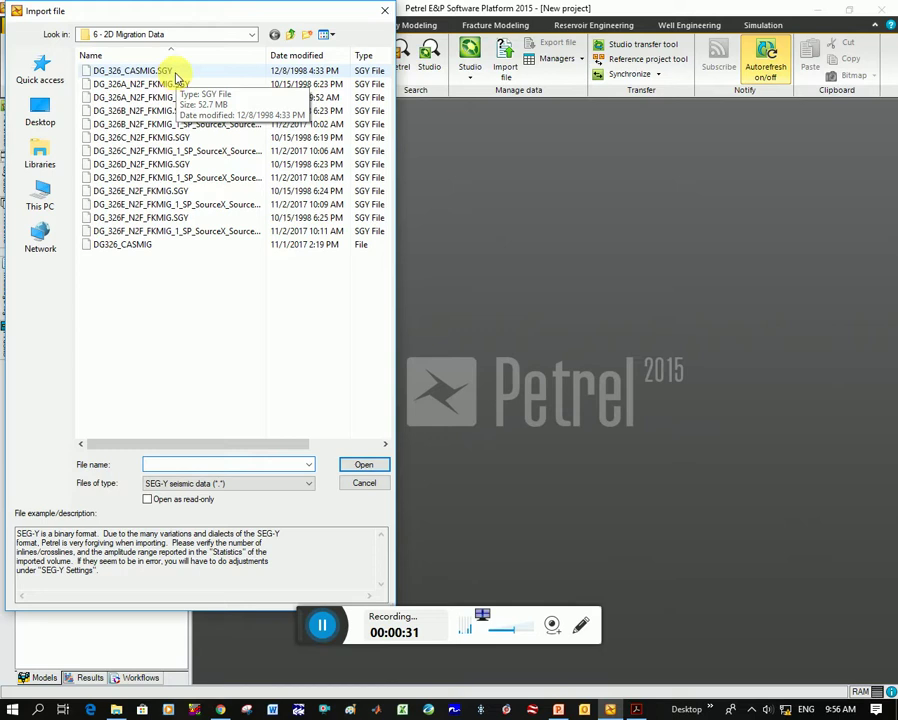
Select the six files: 326A Header_Replace and 326B–F FromNavFile
left_click_drag(272, 65, 359, 70)
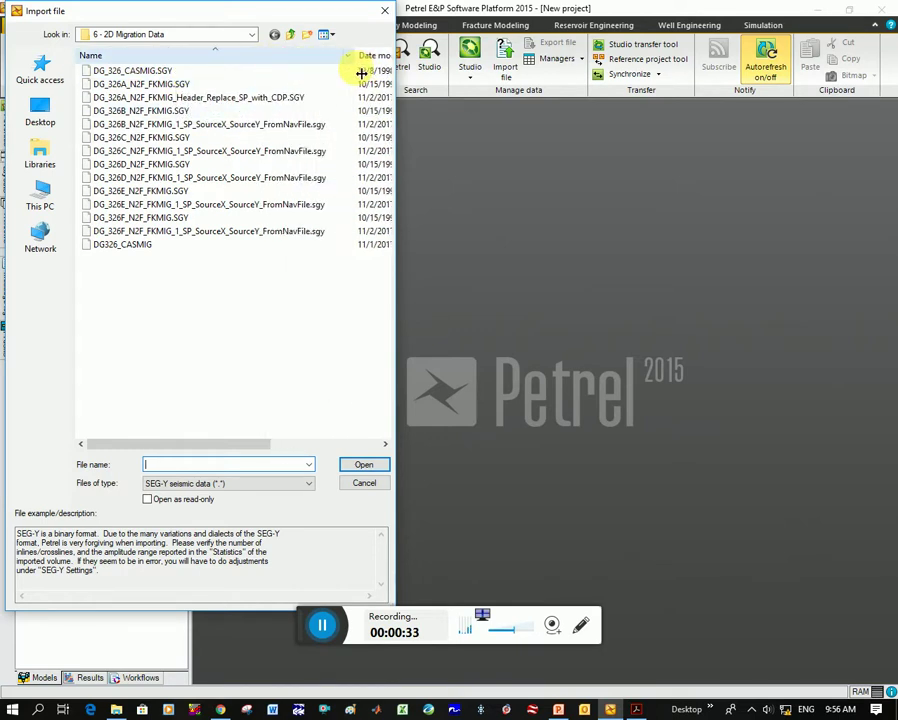
left_click(206, 97)
left_click(230, 124, "ctrl")
left_click(258, 152, "ctrl")
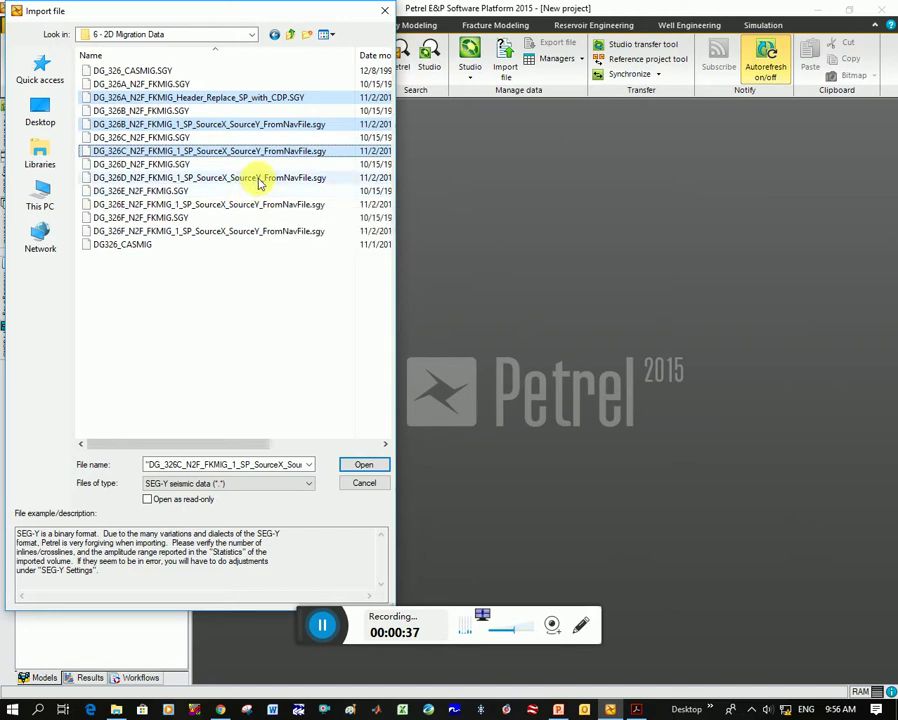
left_click(256, 177, "ctrl")
left_click(254, 204, "ctrl")
left_click(252, 231, "ctrl")
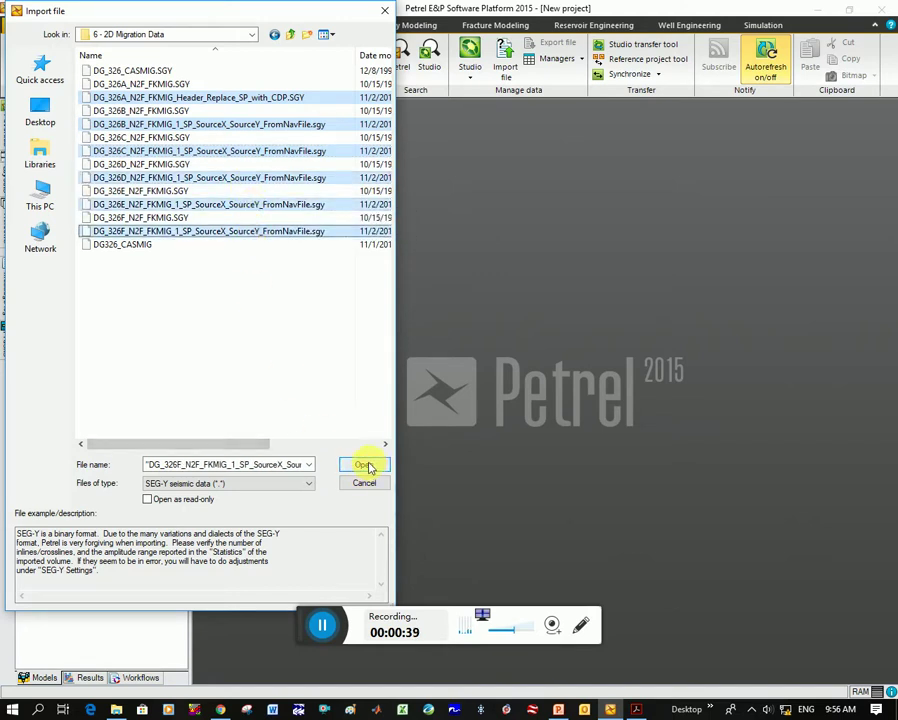
Keep SEG-Y seismic data as the file type and open the selected files
left_click(265, 484)
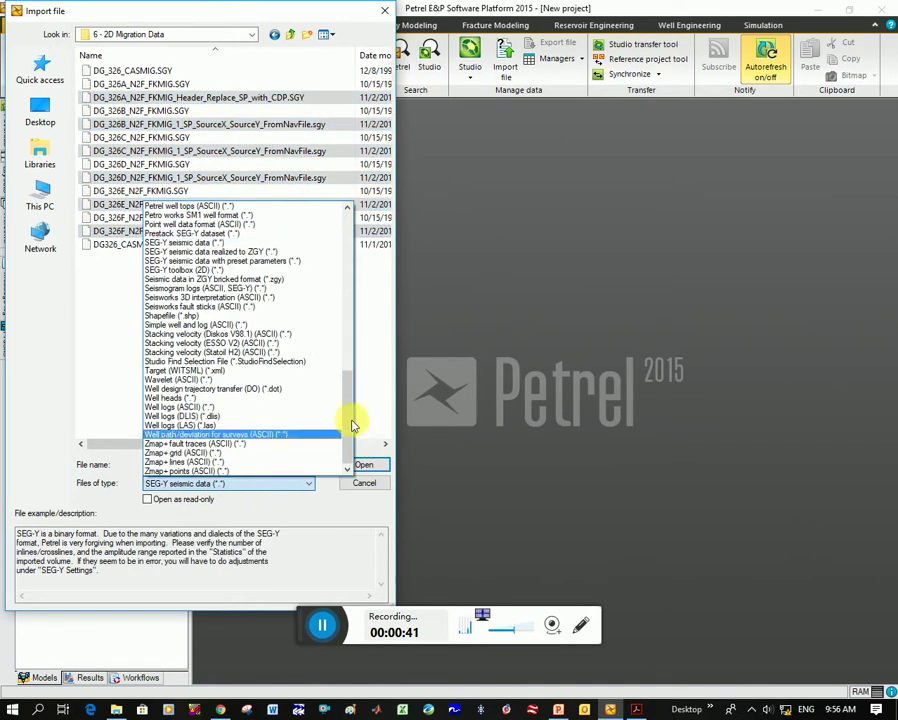
mouse_move(350, 424)
left_mouse_down()
mouse_move(335, 225)
mouse_move(346, 436)
left_mouse_up()
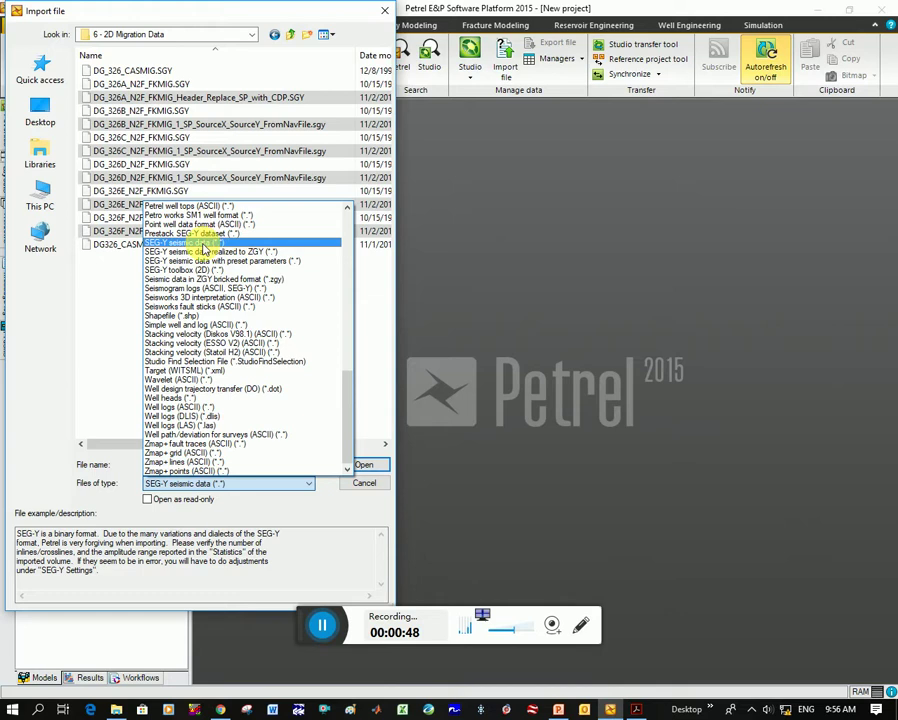
left_click(187, 243)
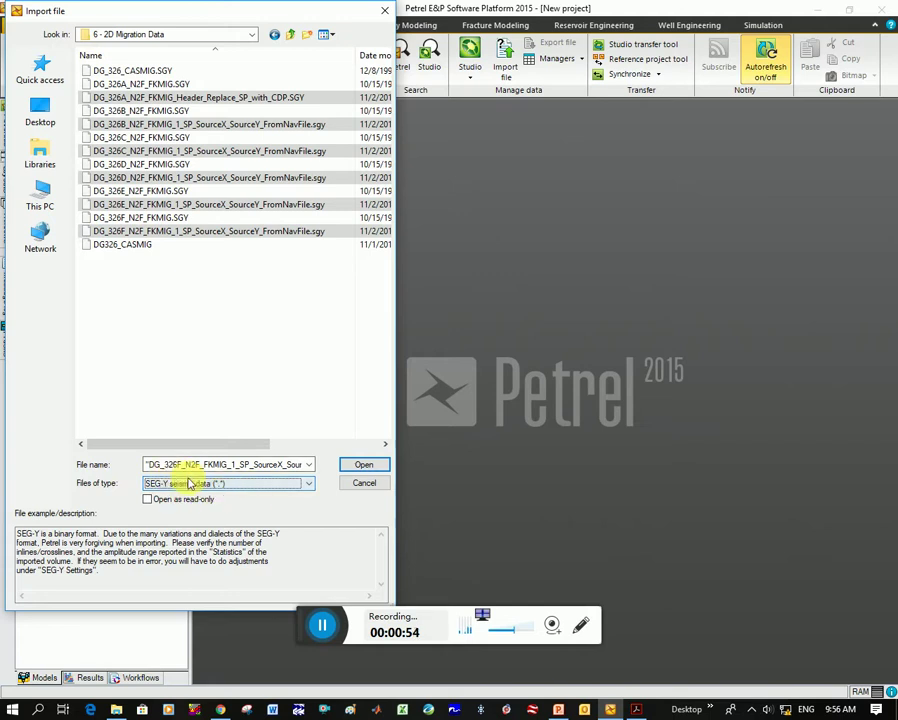
left_click(366, 467)
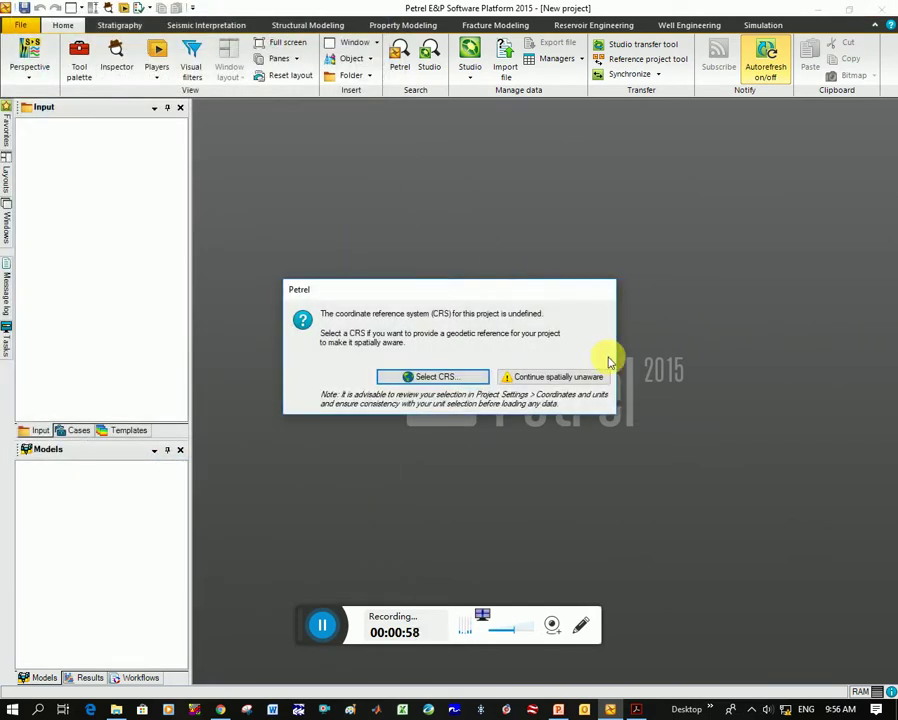
Open the CRS chooser and filter the coordinate systems by UTM34
left_click(436, 377)
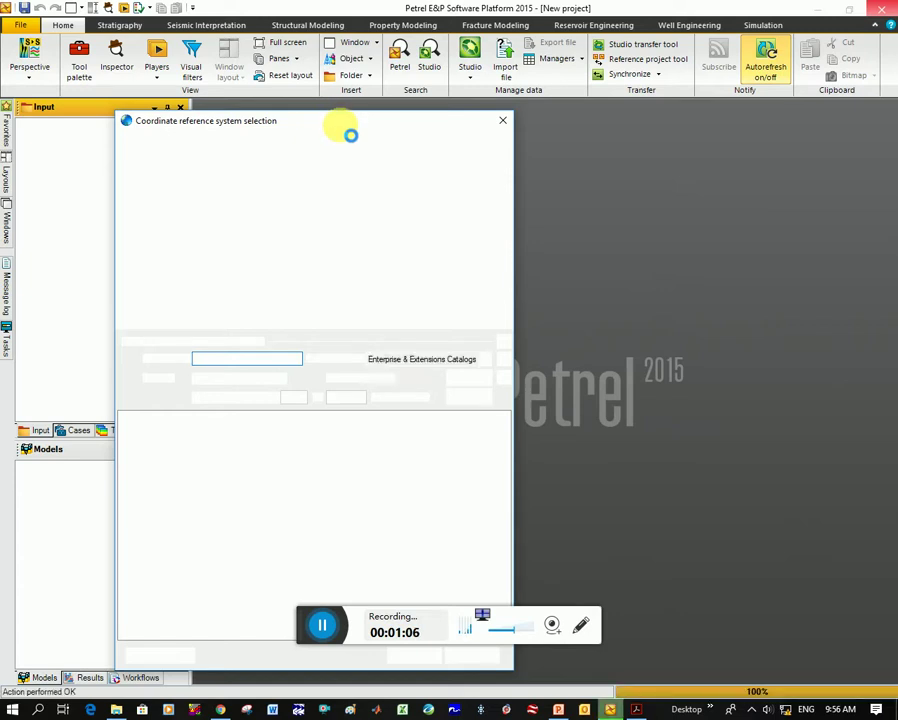
left_click_drag(344, 120, 480, 60)
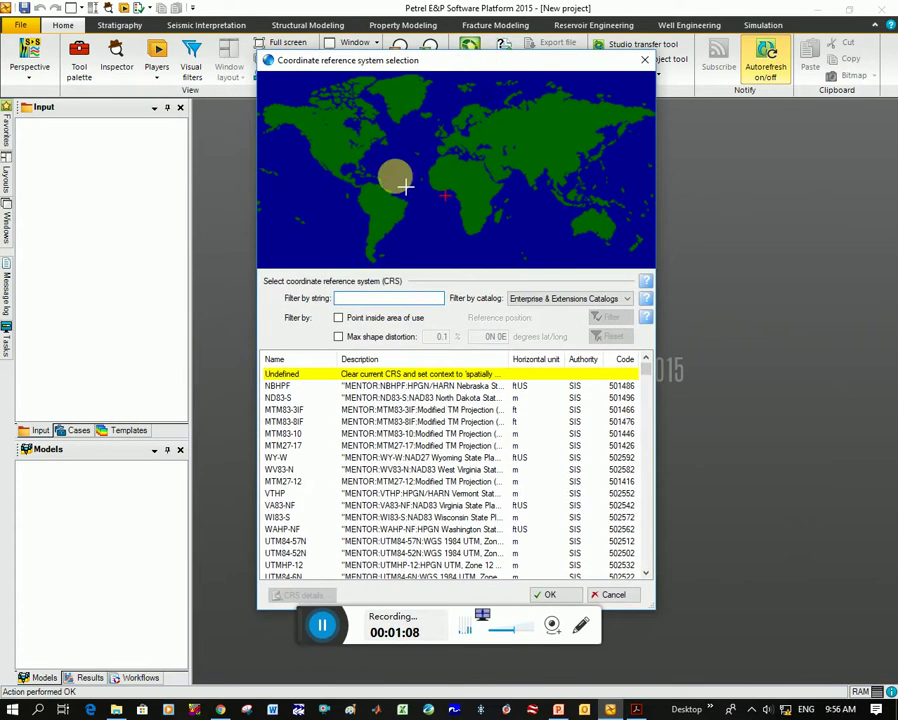
left_click(389, 298)
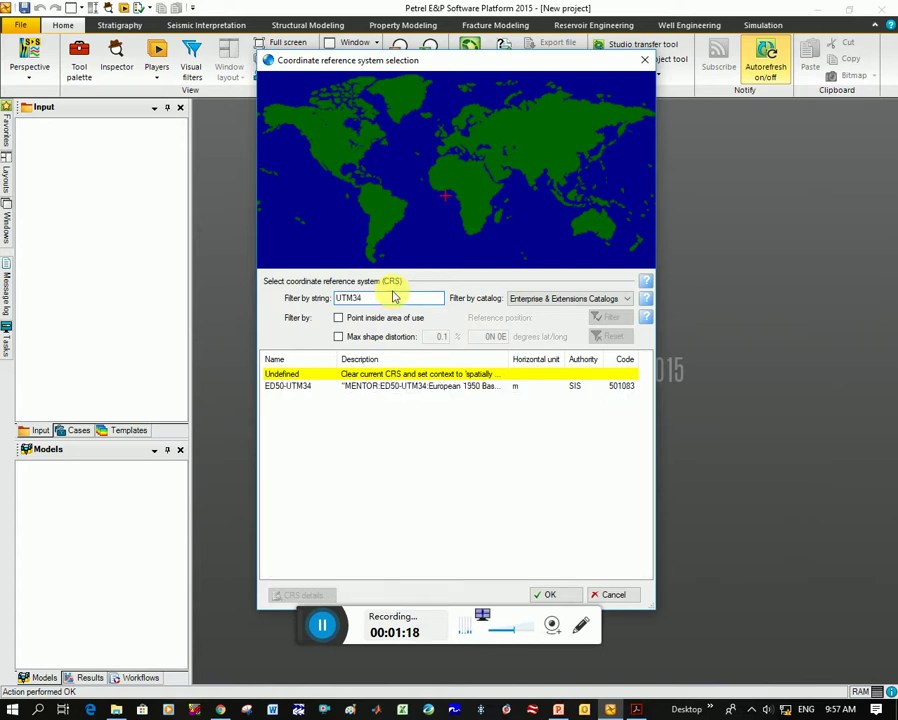
left_click(305, 624)
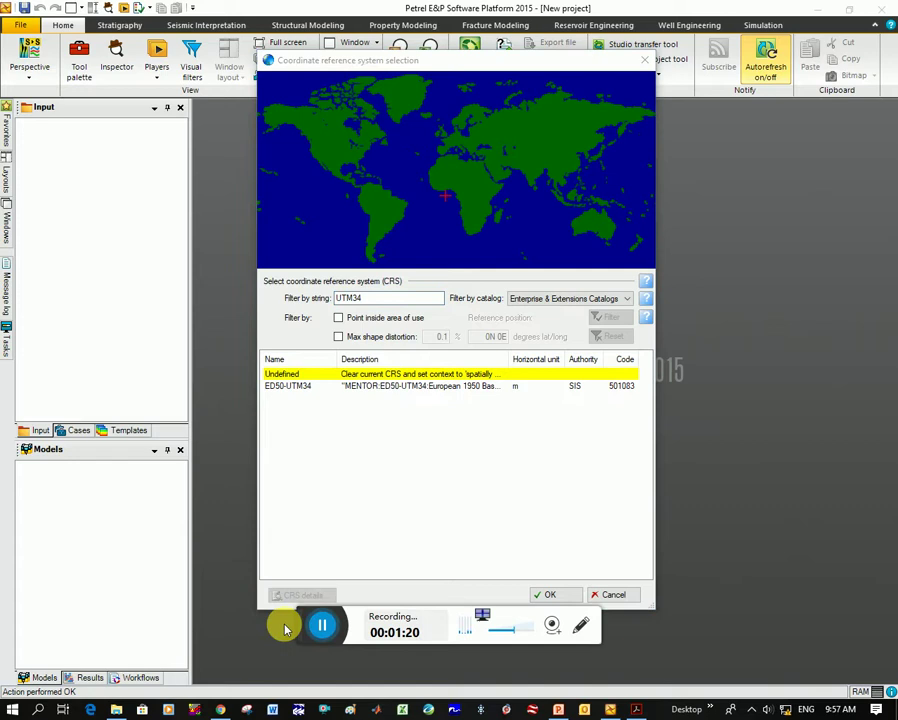
Filter the coordinate systems by WGS84 and browse through the matches
left_click(297, 292)
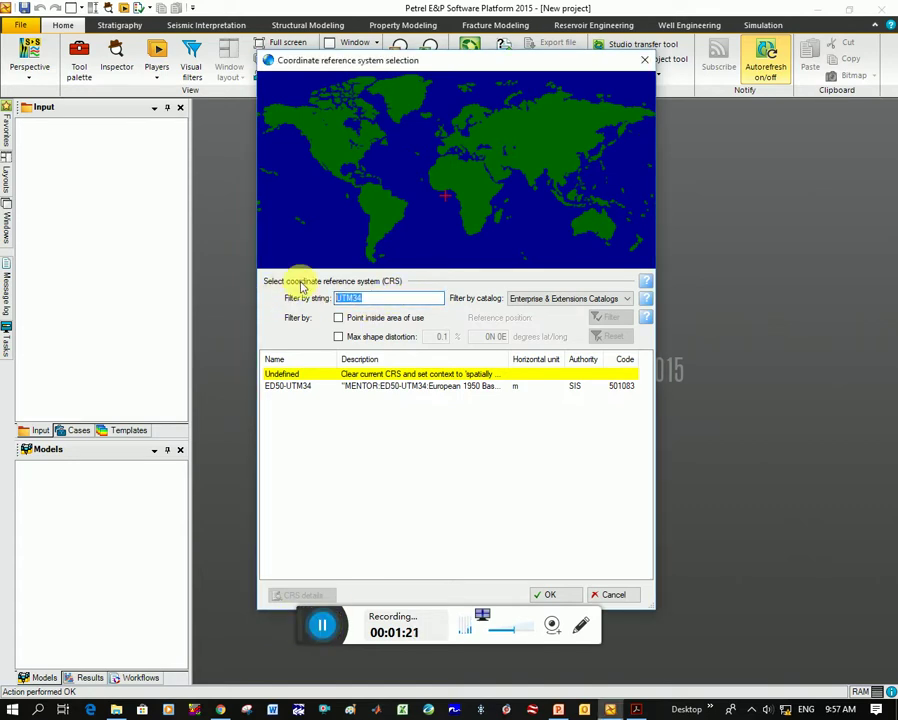
type("WGS84")
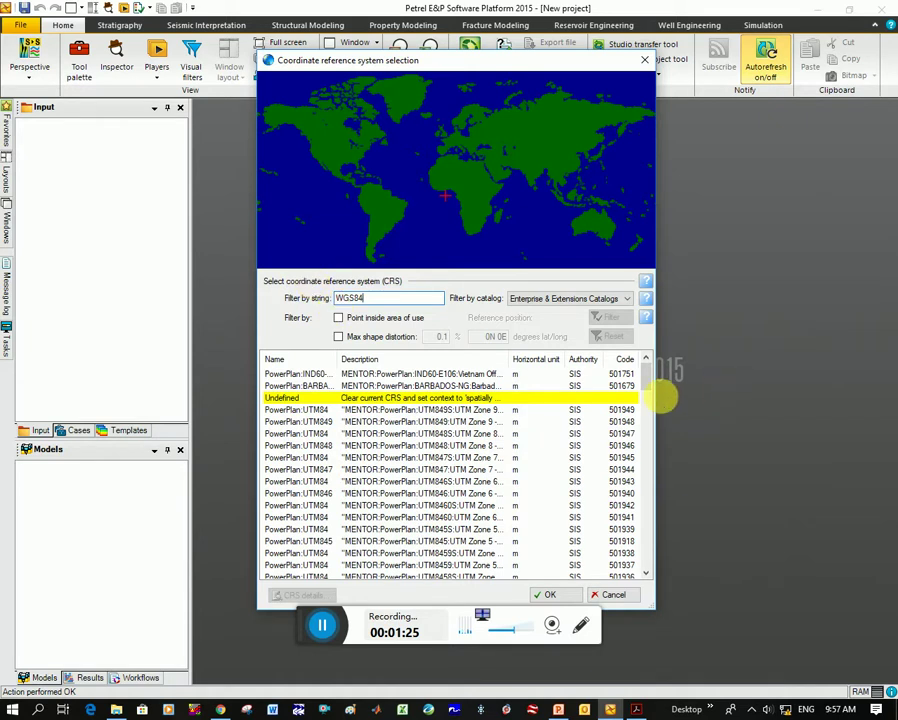
left_click_drag(646, 385, 637, 573)
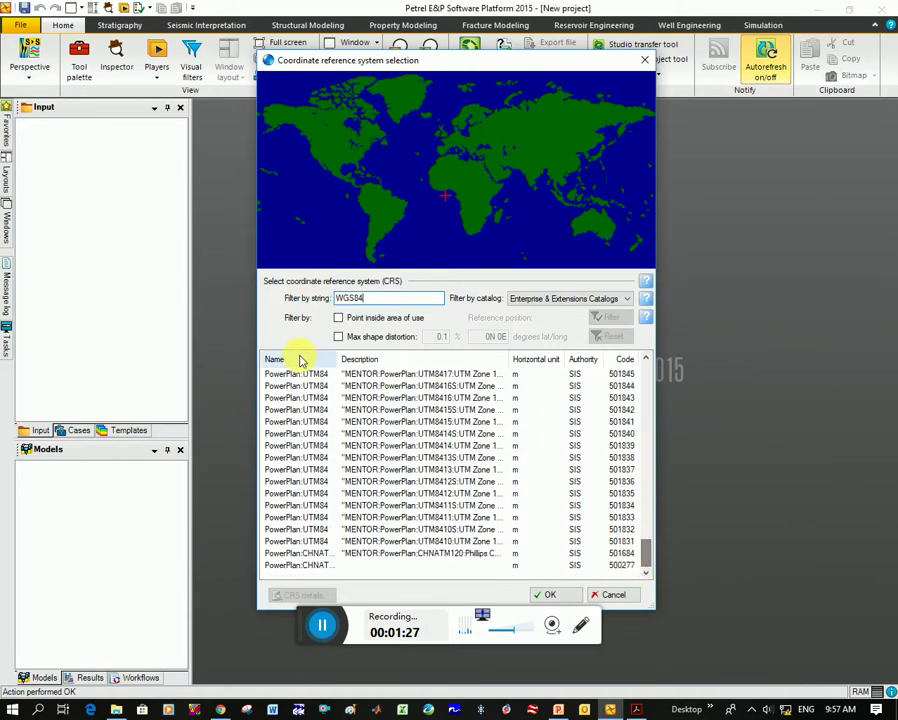
left_click_drag(338, 362, 466, 368)
scroll(355, 465, "up", 15)
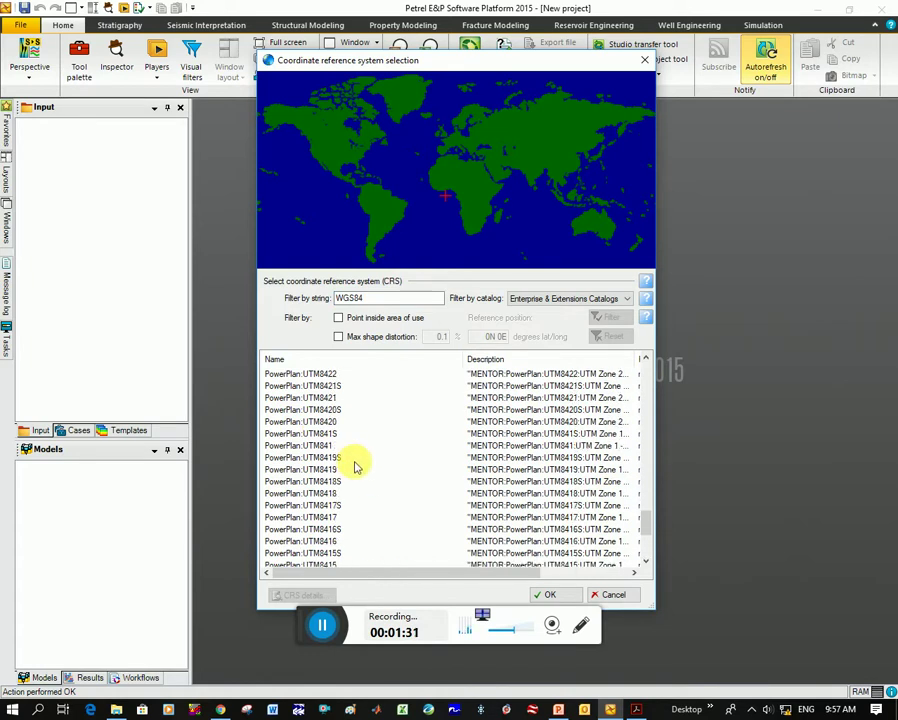
mouse_move(645, 463)
left_mouse_down()
mouse_move(646, 353)
mouse_move(634, 470)
mouse_move(640, 536)
mouse_move(645, 455)
left_mouse_up()
left_click_drag(413, 301, 250, 297)
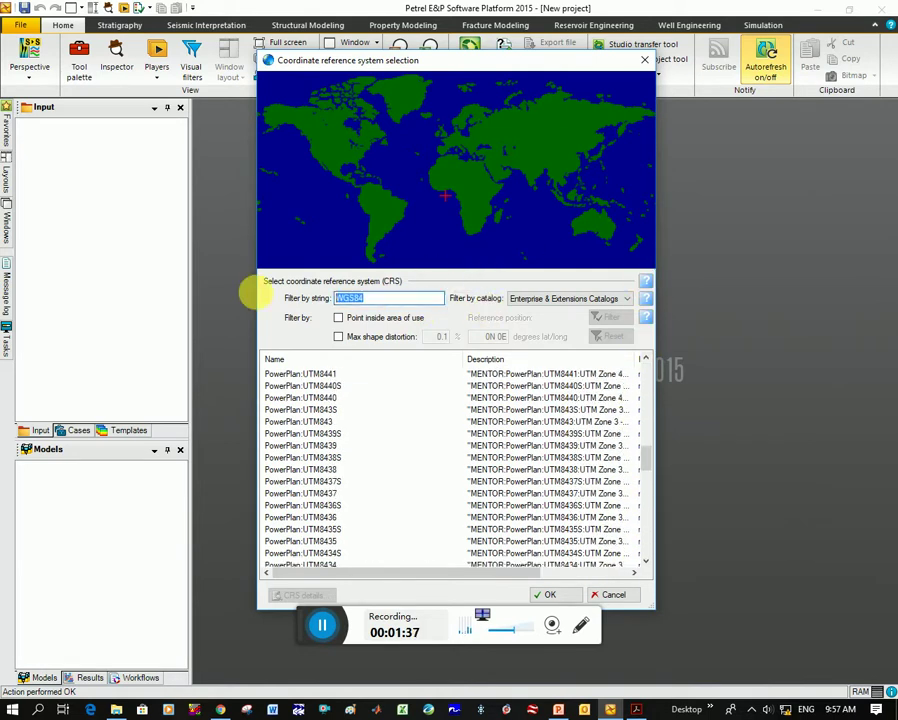
Clear the filter, sort by Name, and choose WGS_1984_UTM_Zone_34S as project CRS
key("BackSpace")
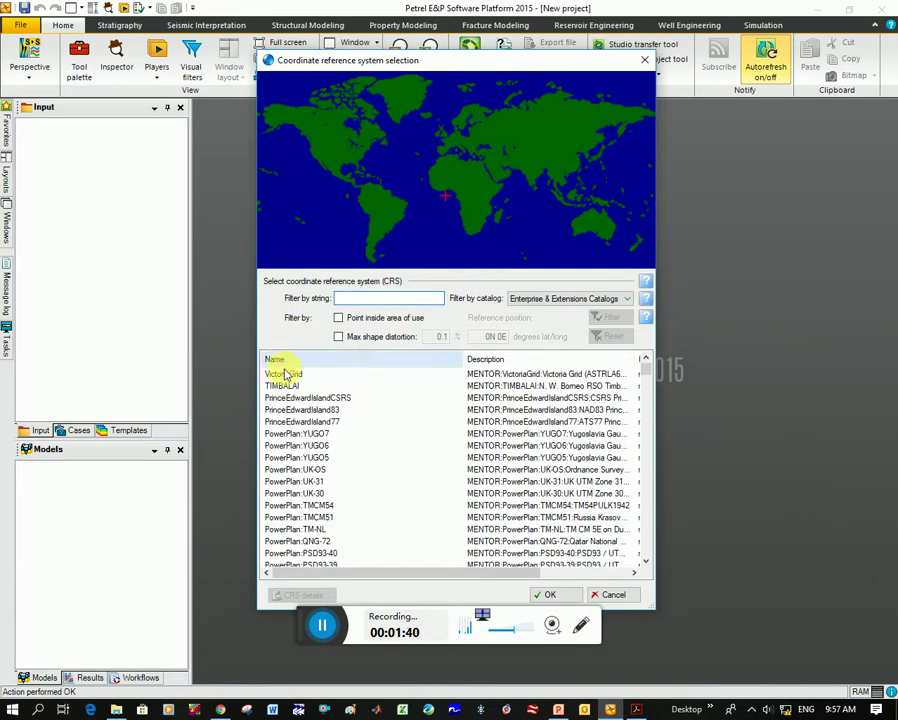
left_click(286, 360)
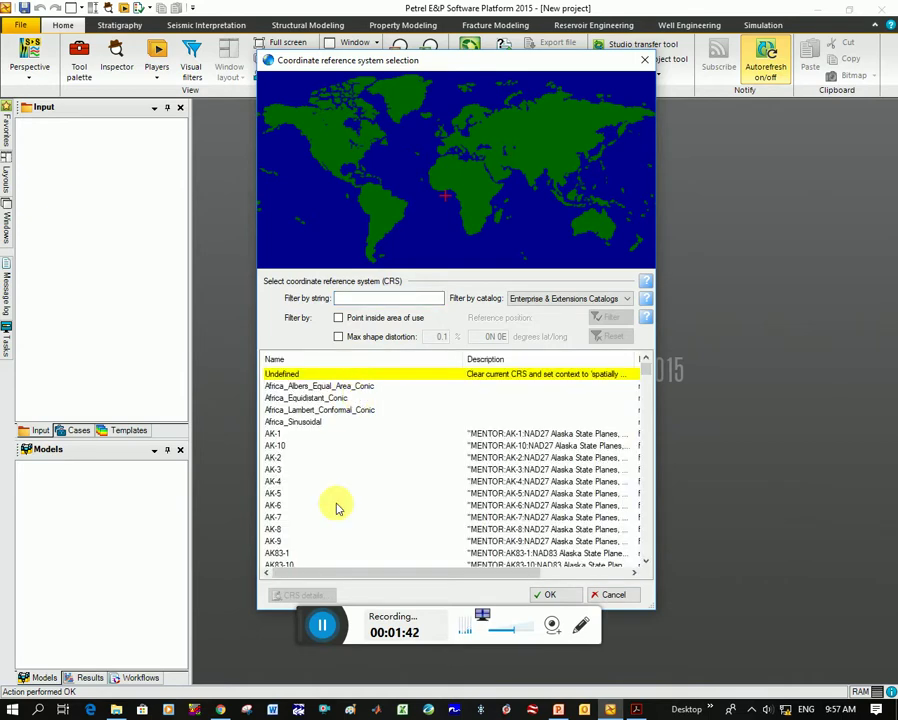
left_click_drag(650, 372, 641, 530)
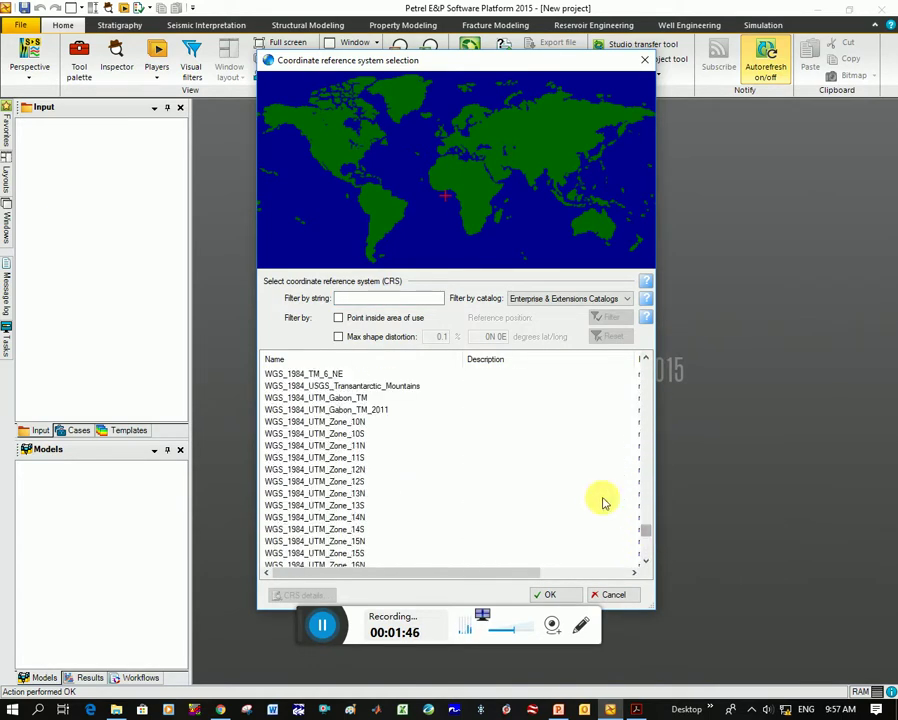
scroll(284, 490, "down", 1)
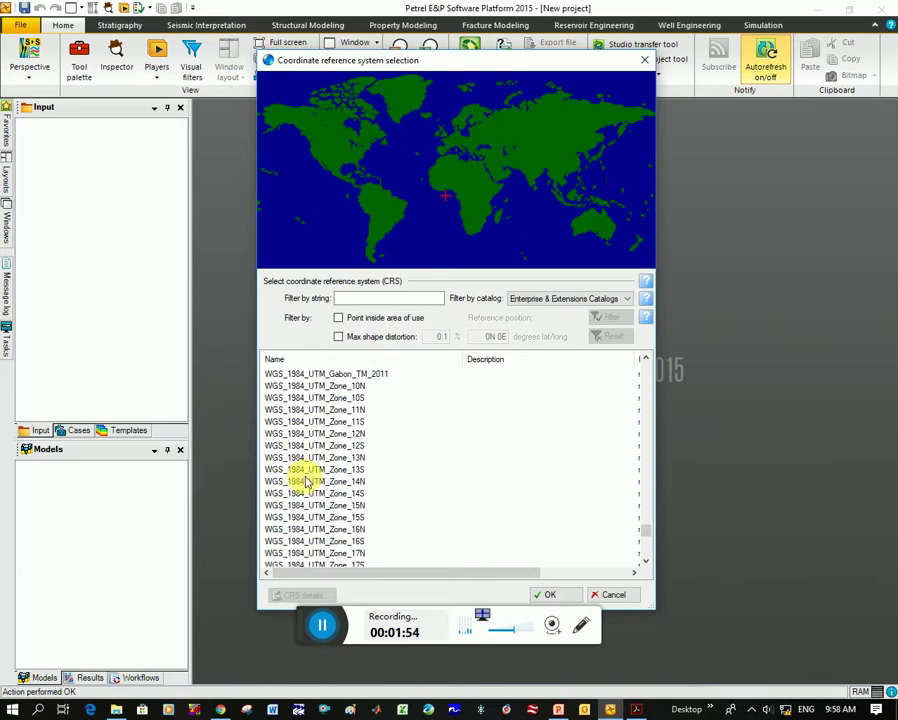
scroll(307, 481, "down", 7)
scroll(316, 482, "down", 8)
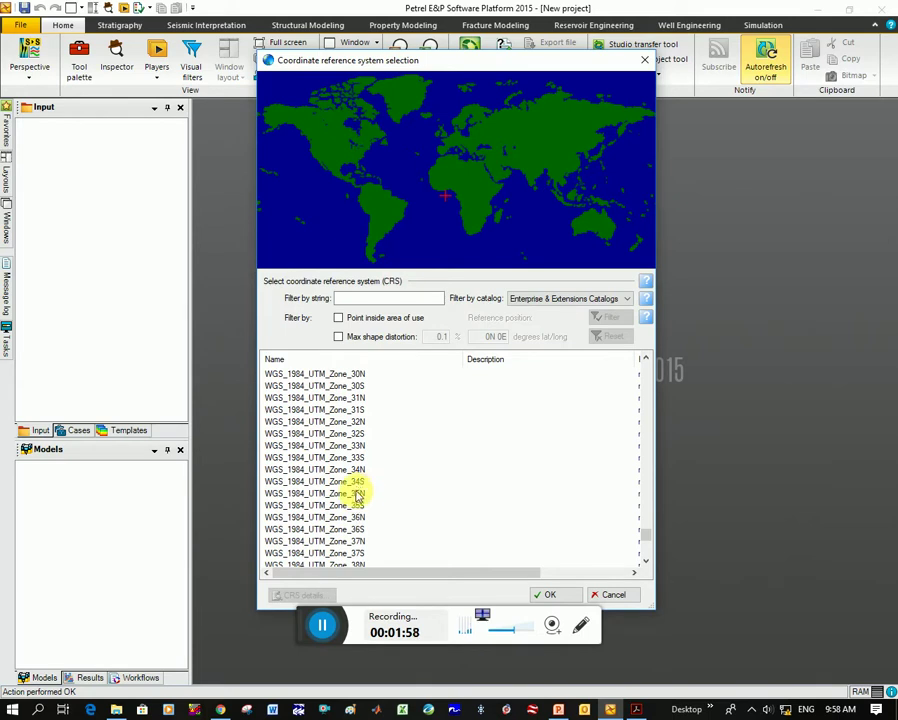
left_click(357, 483)
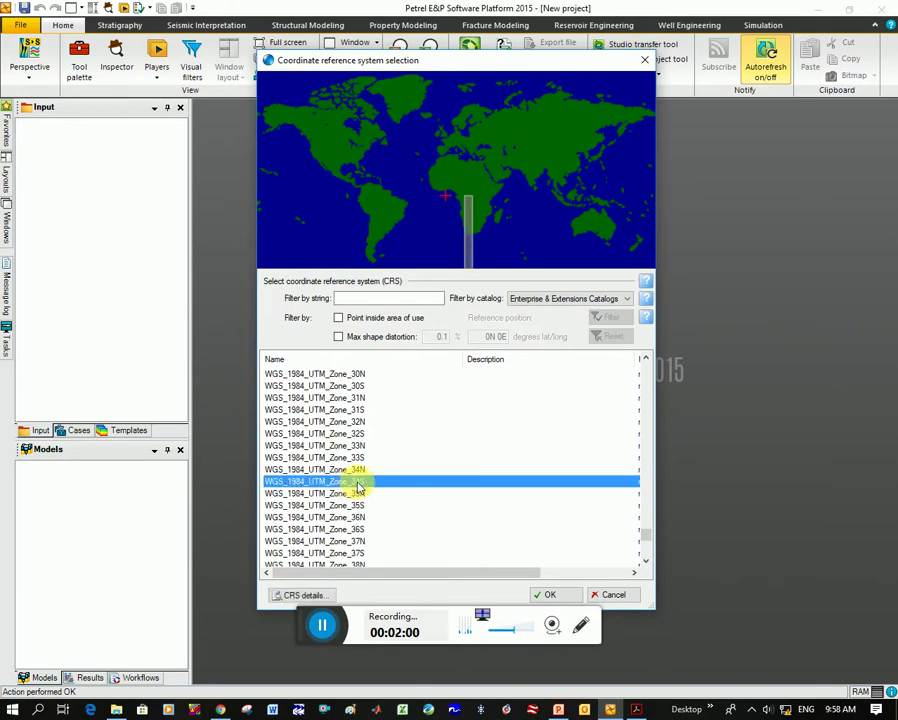
left_click(557, 595)
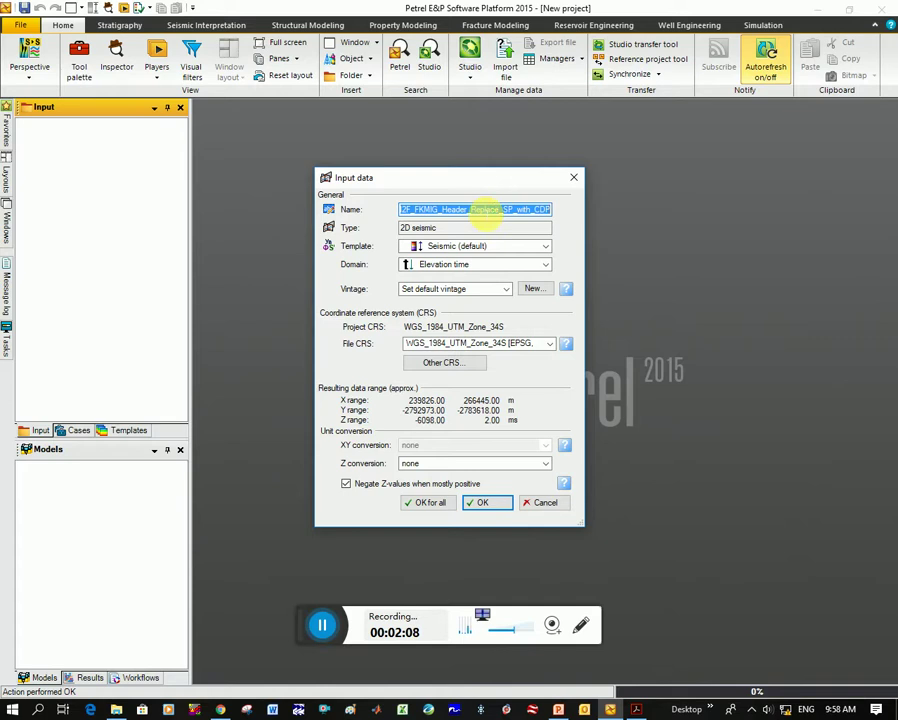
Import 326A Header_Replace with Seismic (default) template, Elevation time domain, no Z conversion
left_click(452, 209)
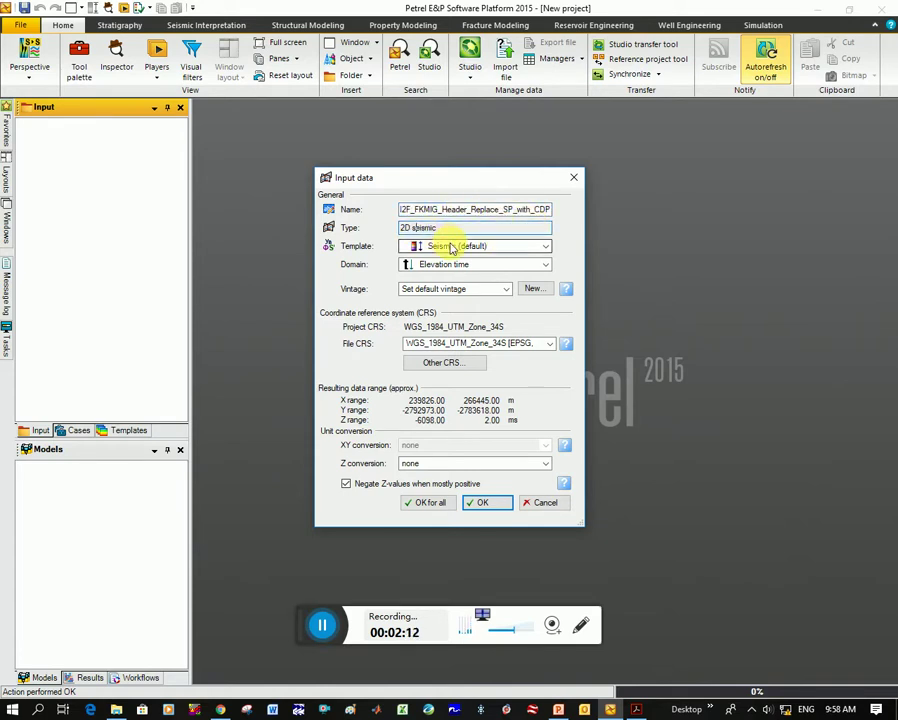
left_click(492, 246)
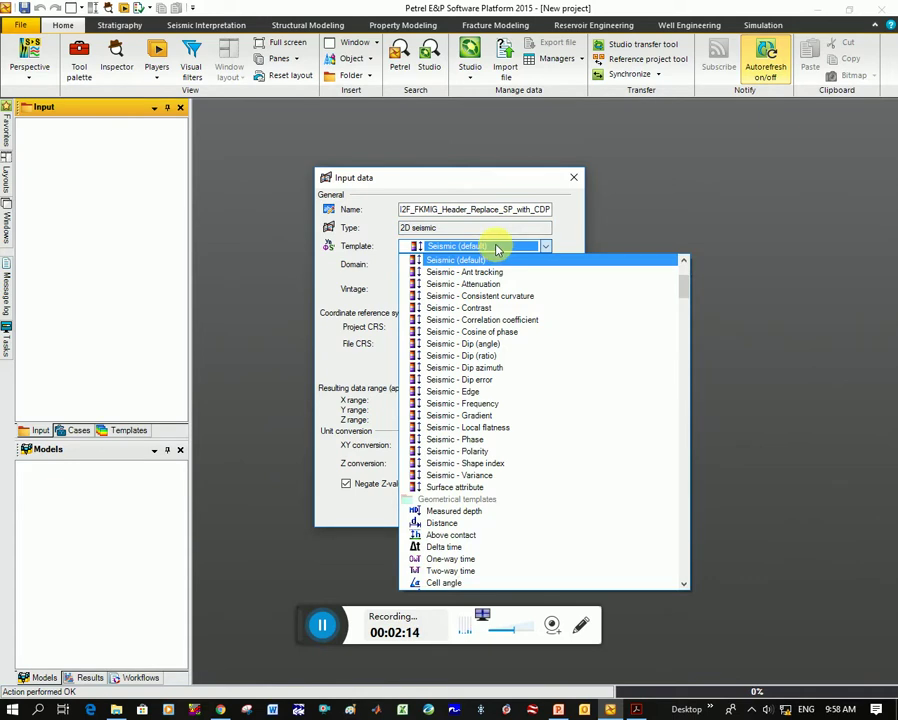
left_click(497, 247)
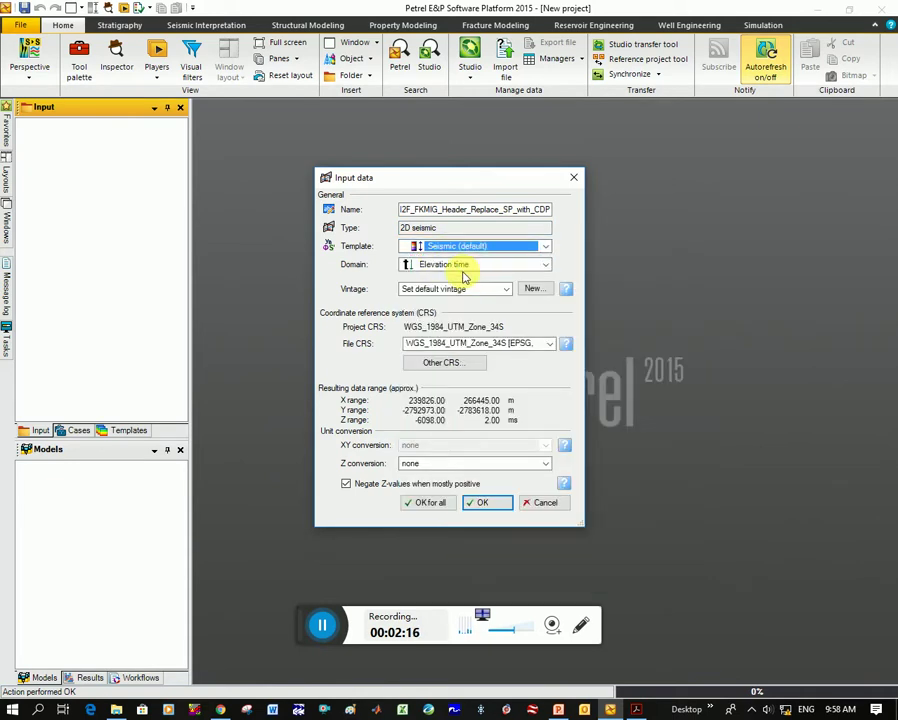
left_click(437, 266)
left_click(436, 275)
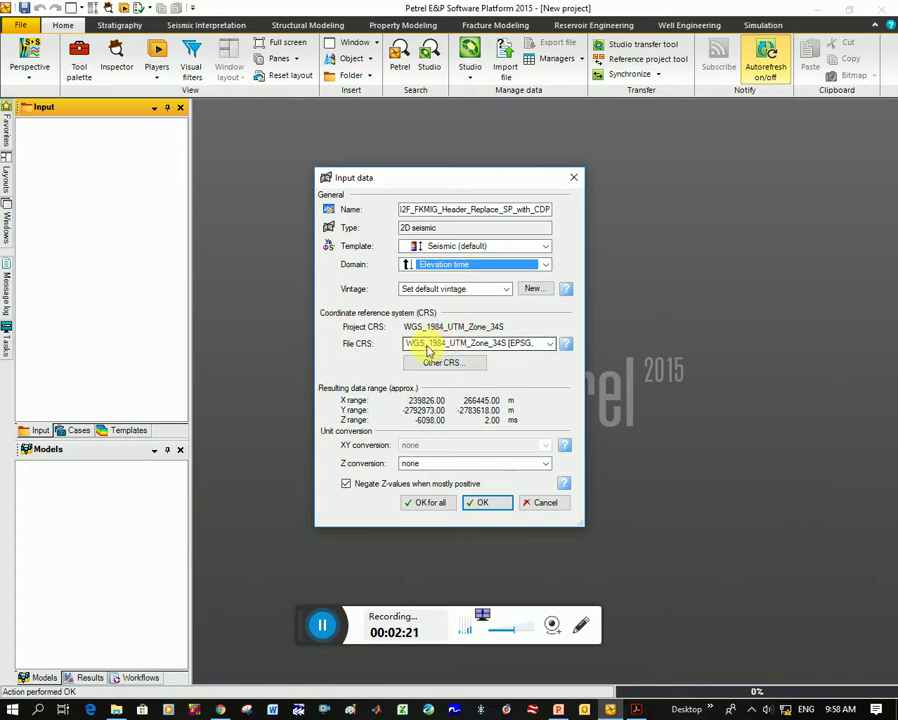
left_click(439, 465)
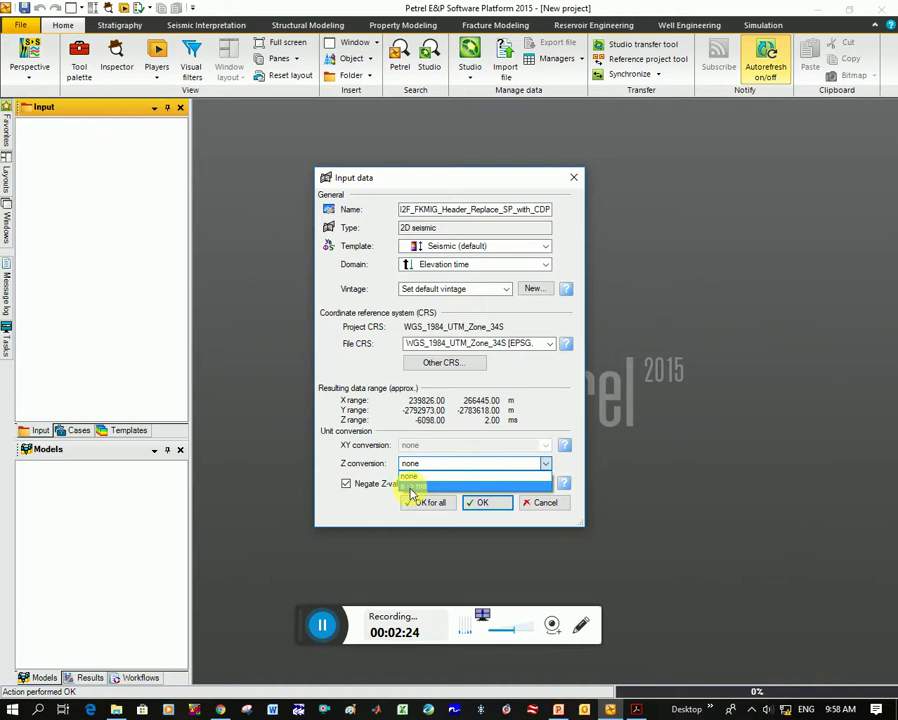
left_click(420, 477)
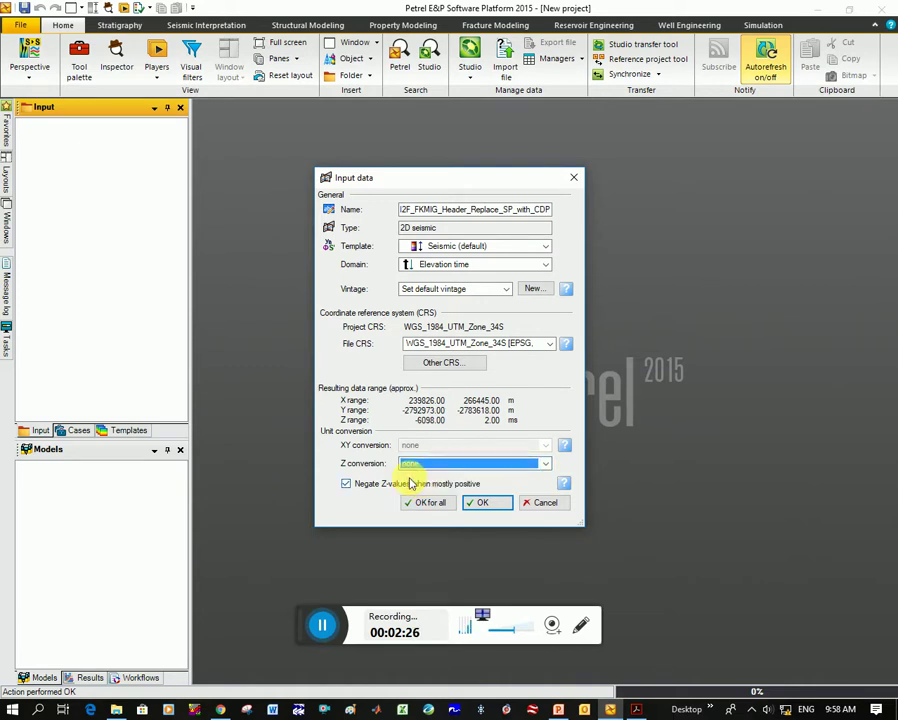
left_click(428, 464)
left_click(437, 475)
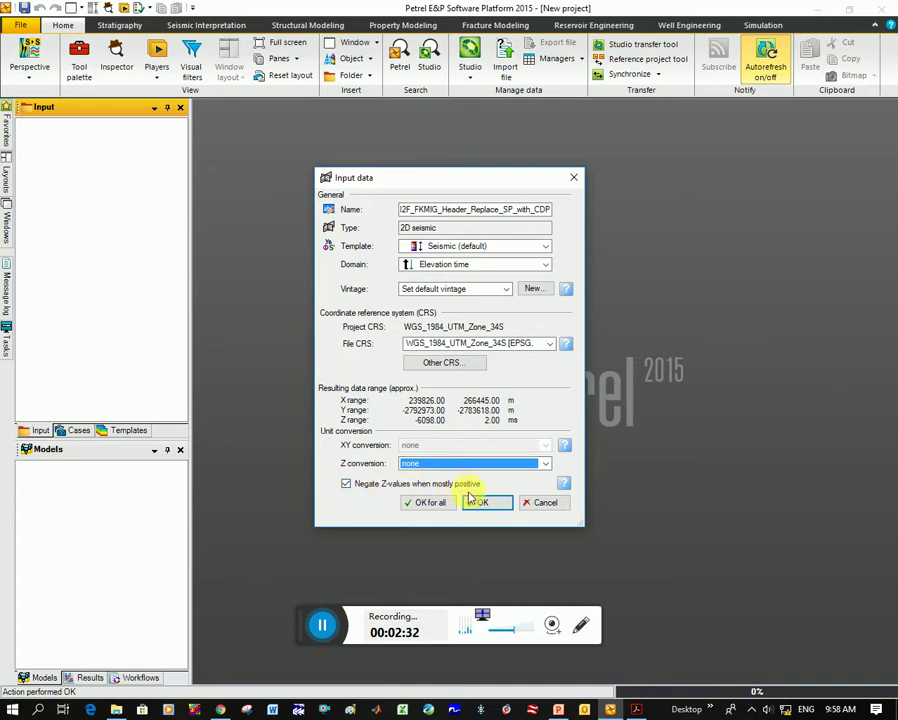
left_click(482, 504)
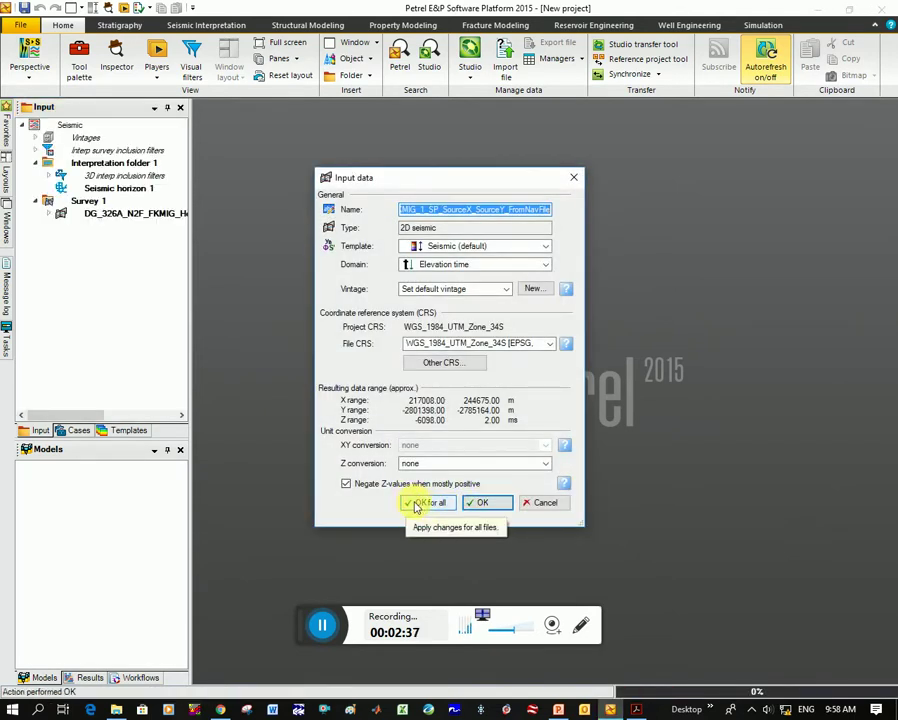
Import the remaining five lines with the same settings and widen the Input panel
left_click(413, 503)
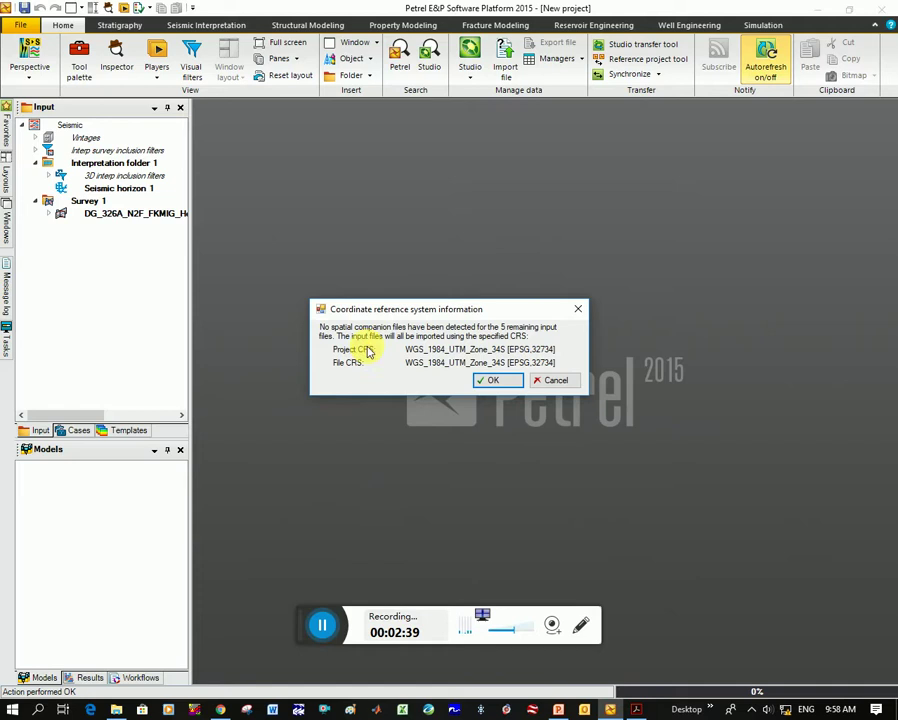
left_click(493, 383)
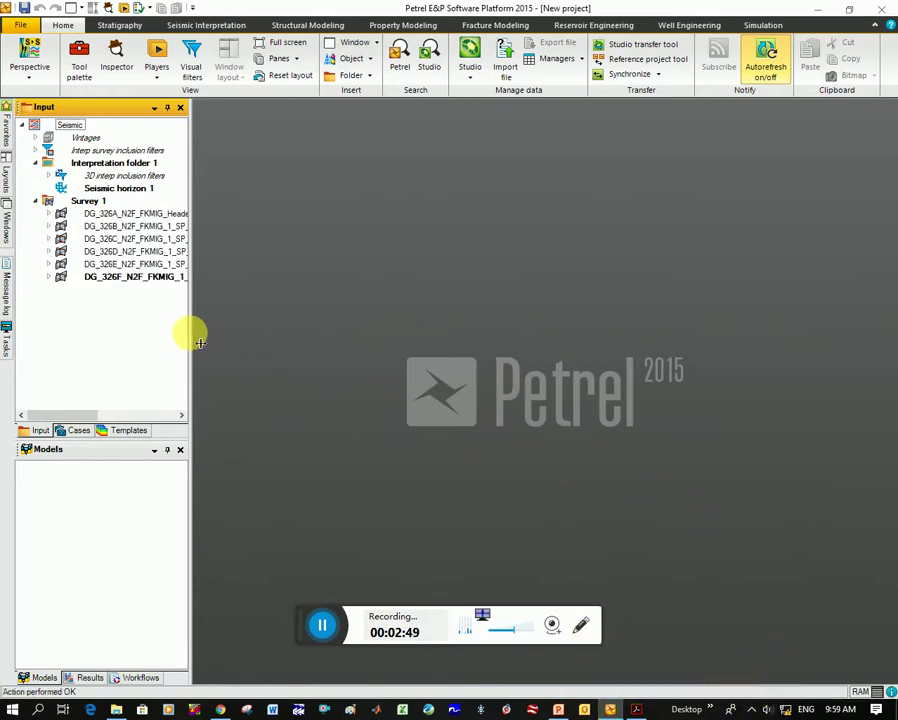
left_click_drag(190, 333, 303, 320)
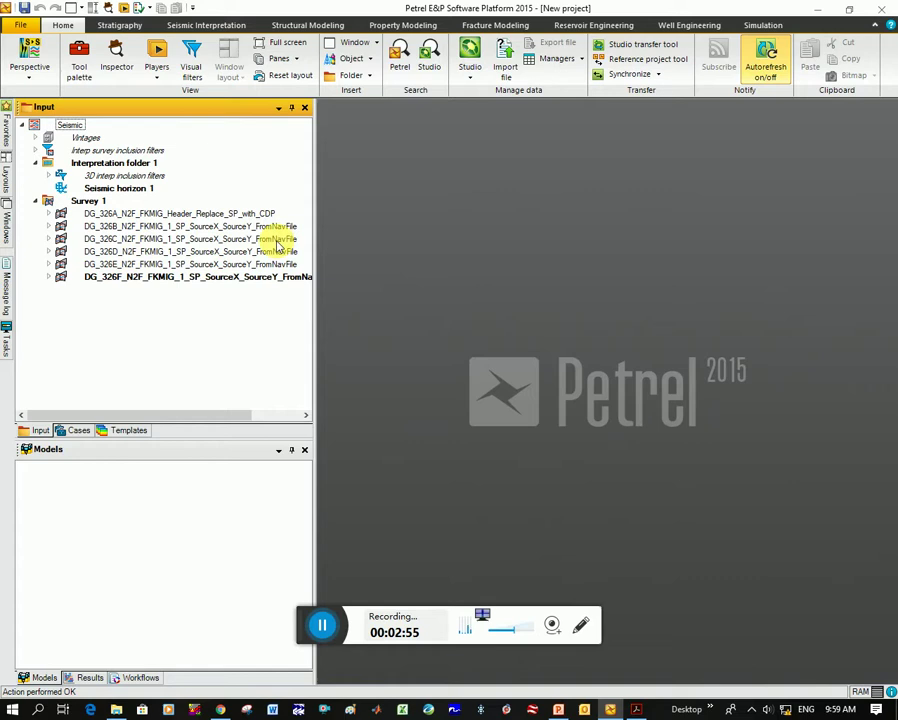
Open a new 2D window and switch on the Survey 1 lines, starting with DG_326A
left_click(376, 47)
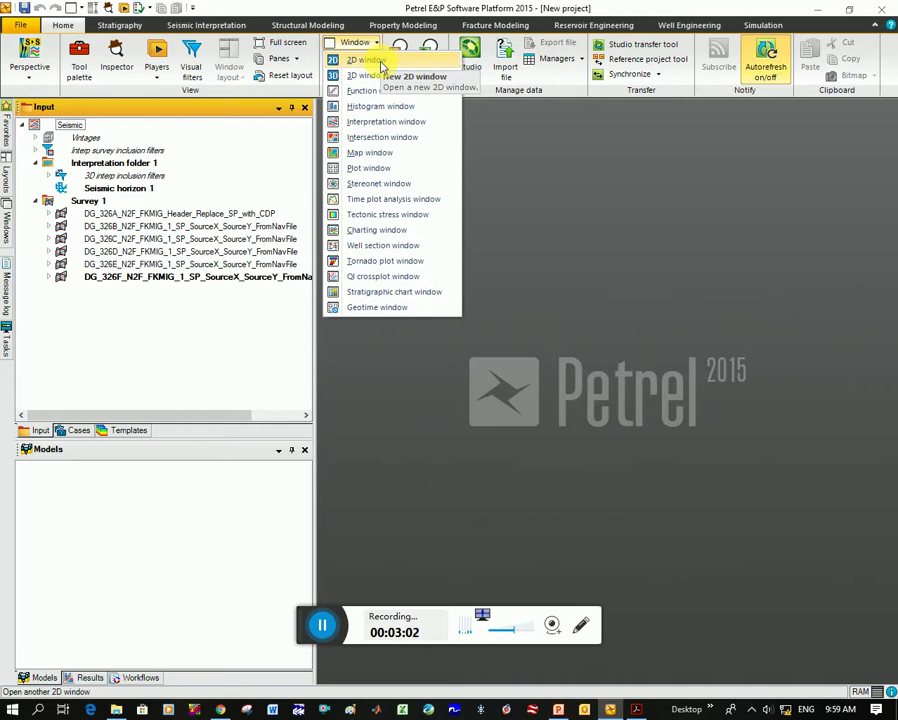
left_click(381, 62)
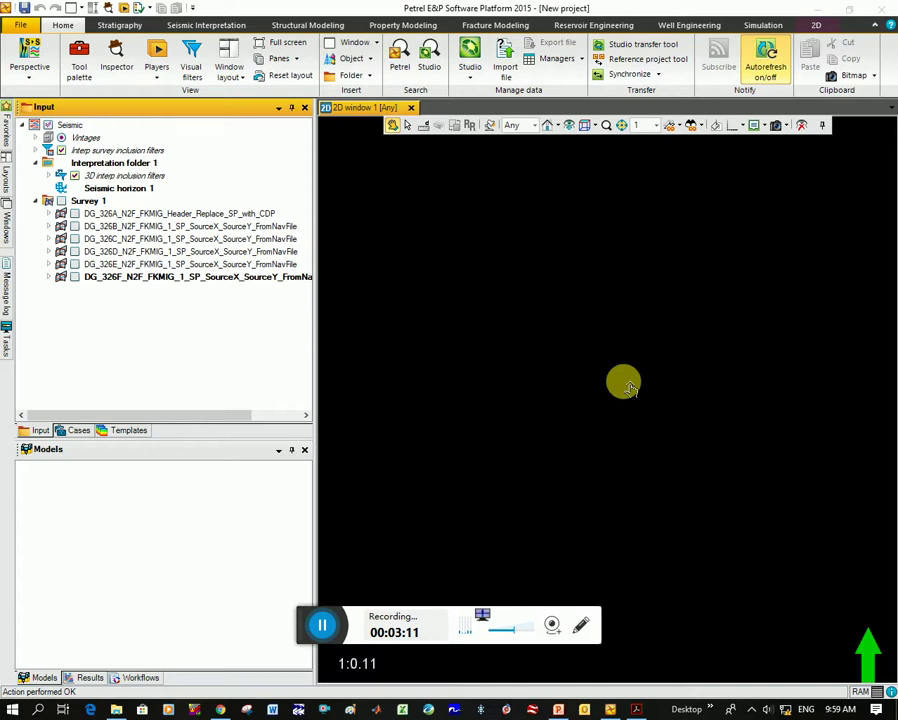
left_click(74, 214)
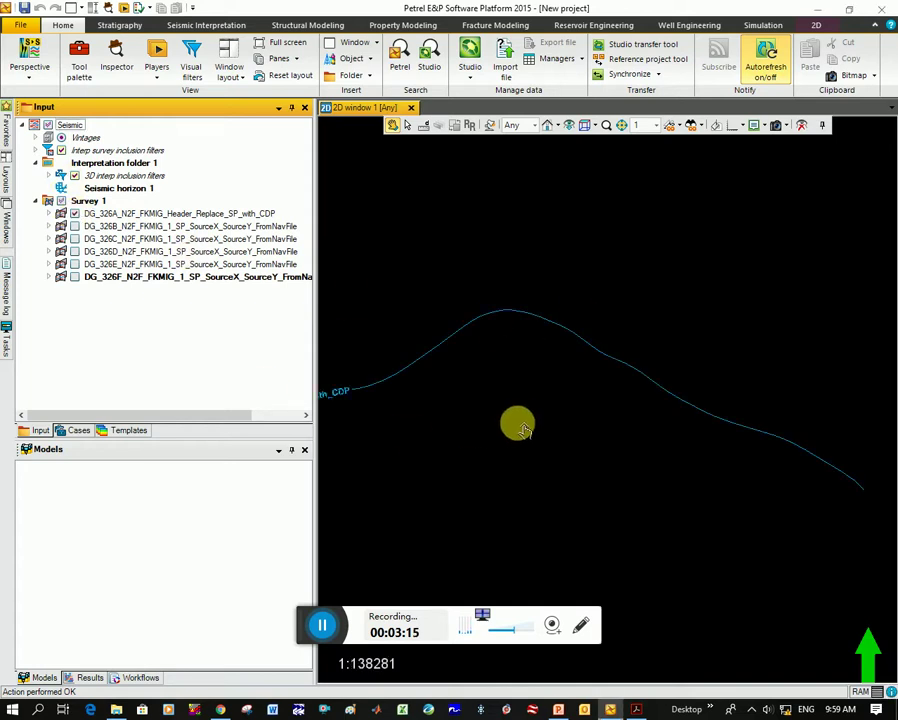
scroll(524, 432, "down", 5)
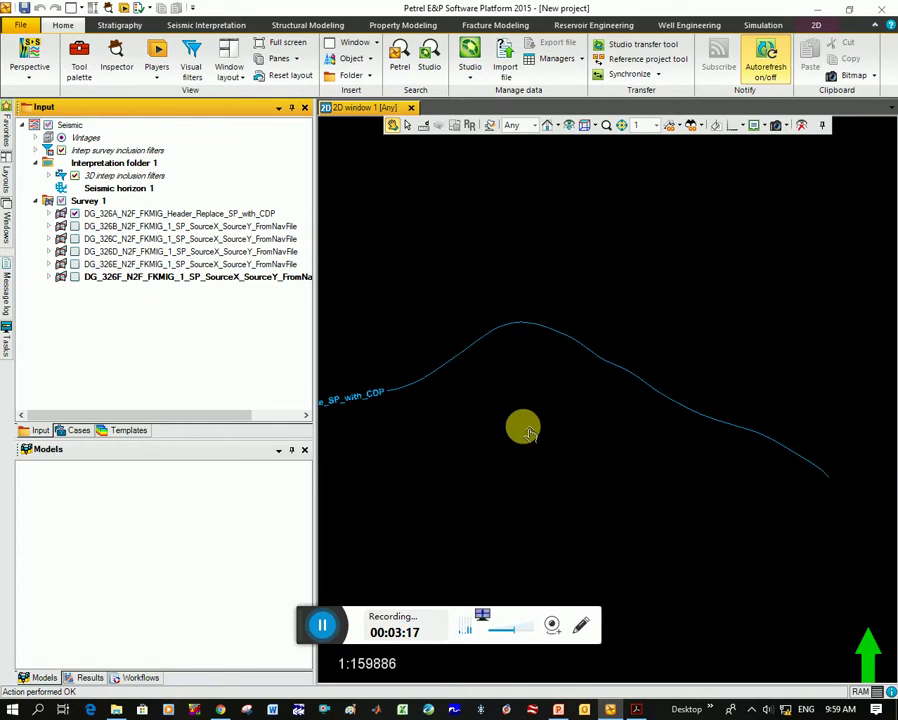
scroll(533, 432, "down", 2)
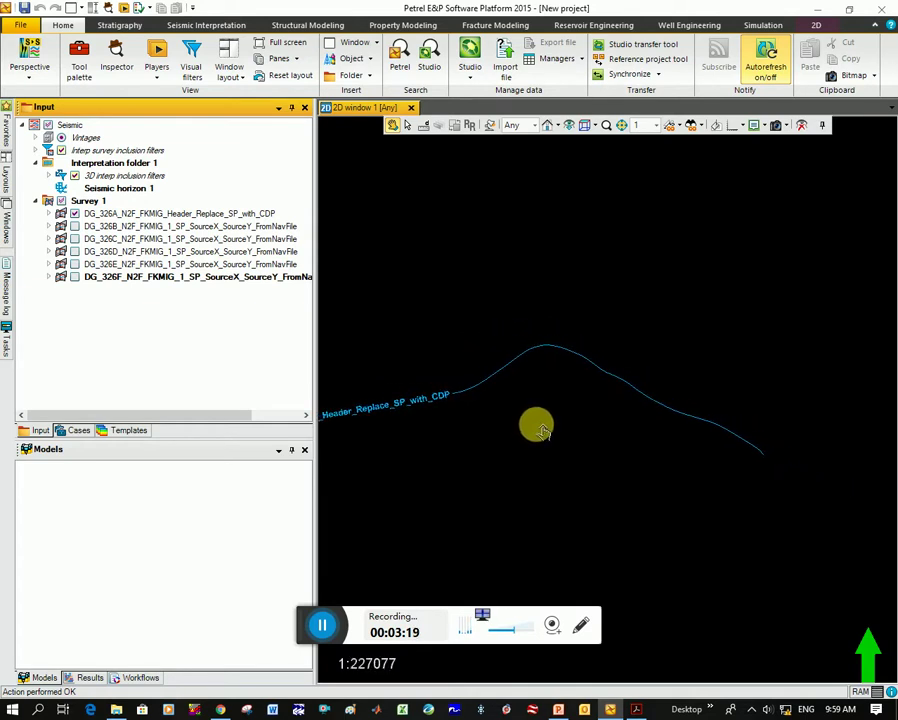
scroll(540, 428, "down", 3)
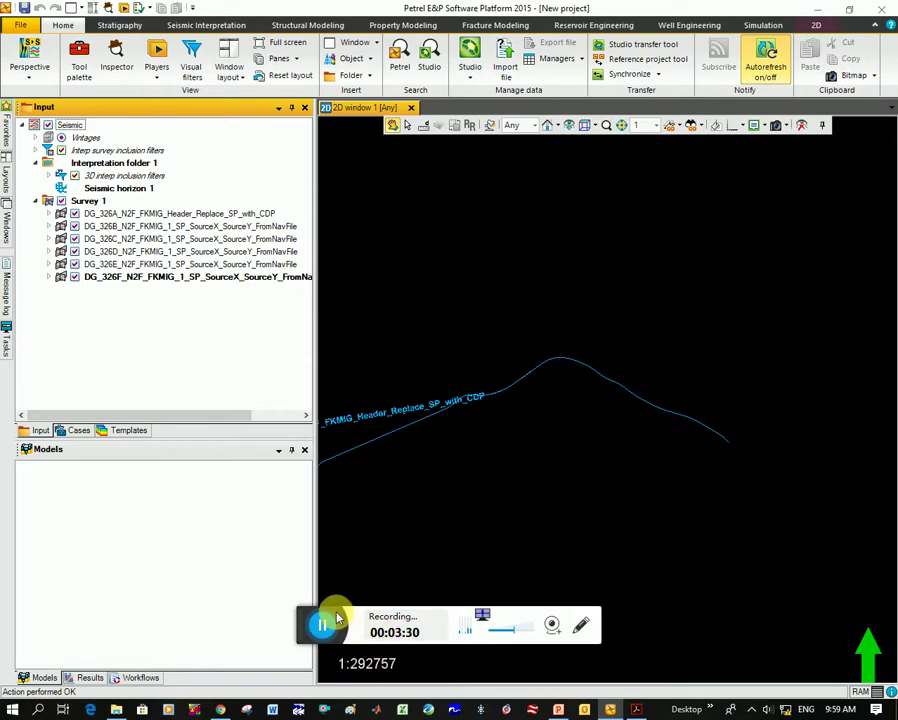
scroll(406, 260, "up", 2)
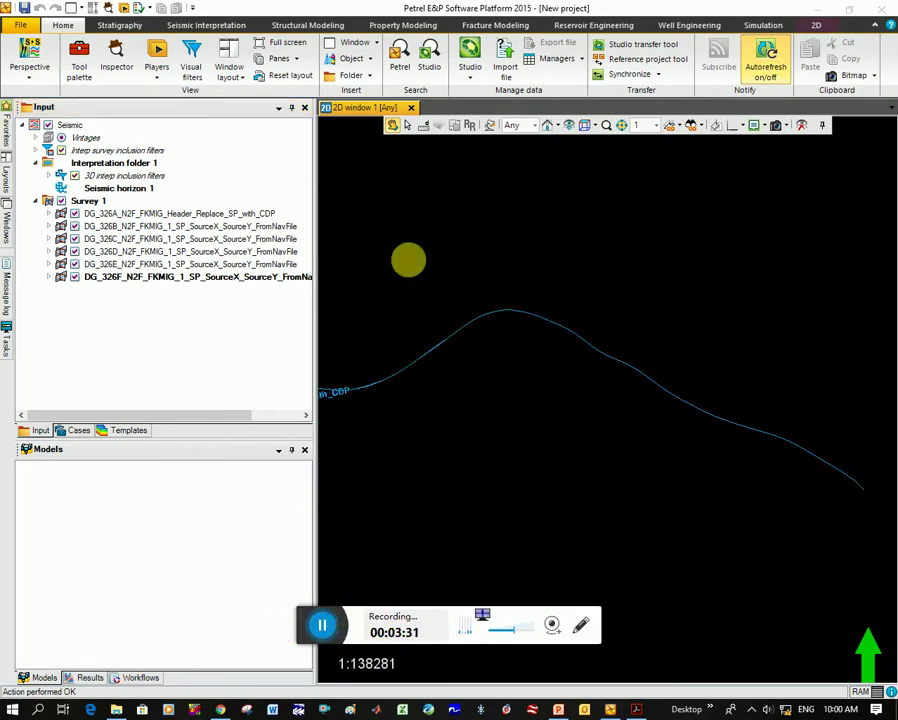
Fit all six seismic lines into the 2D view with View all
left_click(569, 126)
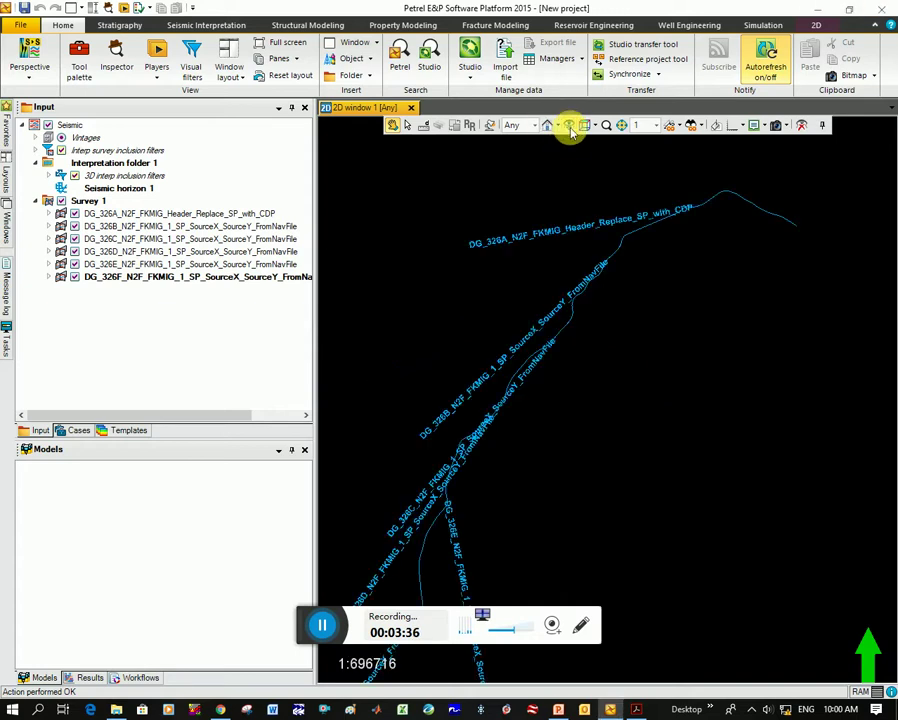
scroll(604, 434, "up", 2)
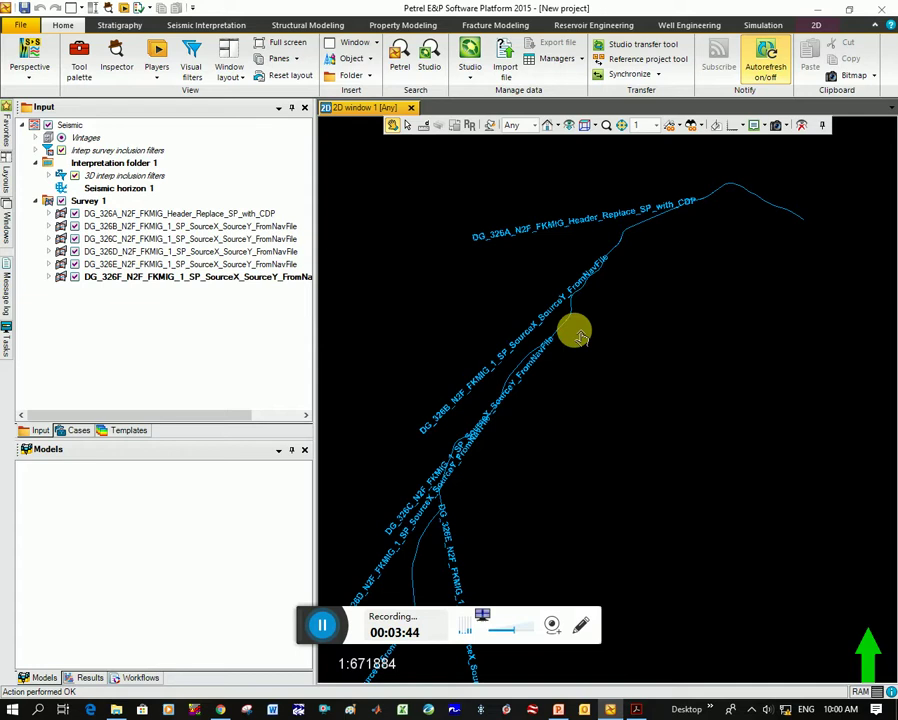
Open a 3D window, show lines DG_326A and DG_326B, and rotate the section into view
left_click(376, 44)
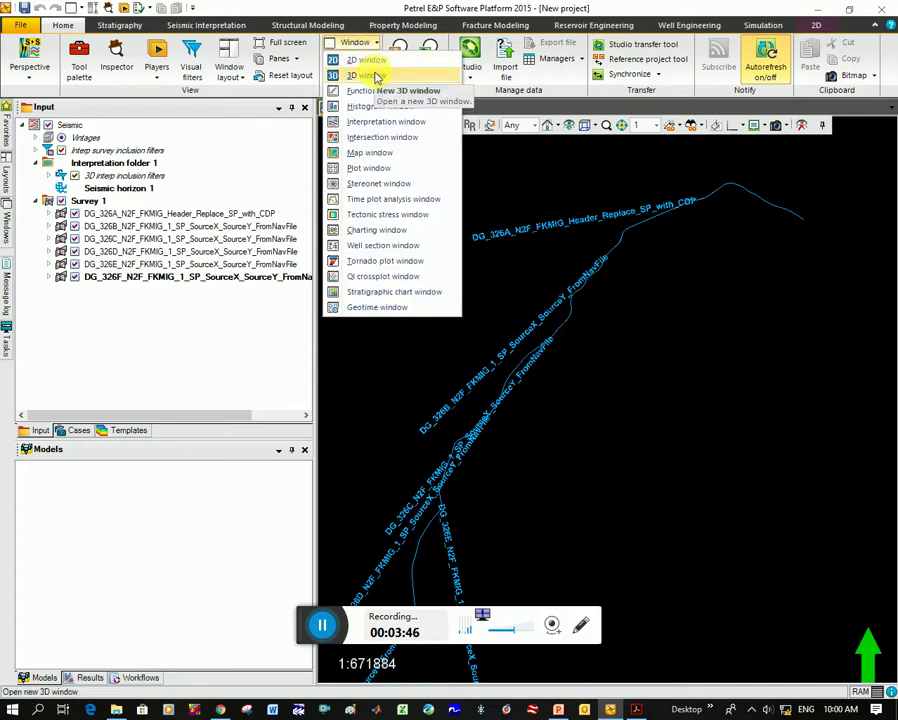
left_click(370, 77)
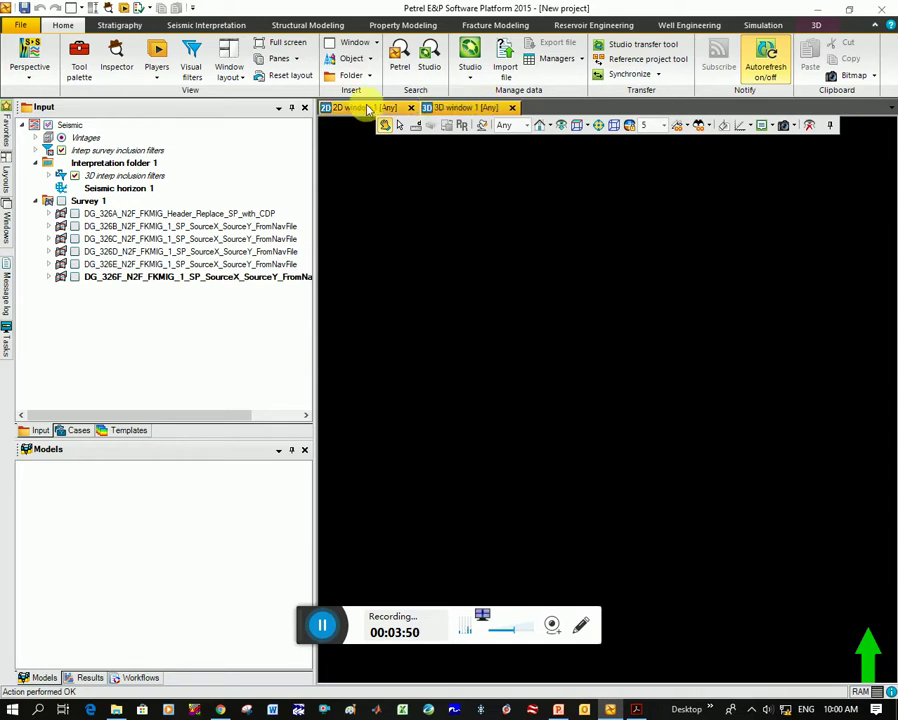
left_click(74, 213)
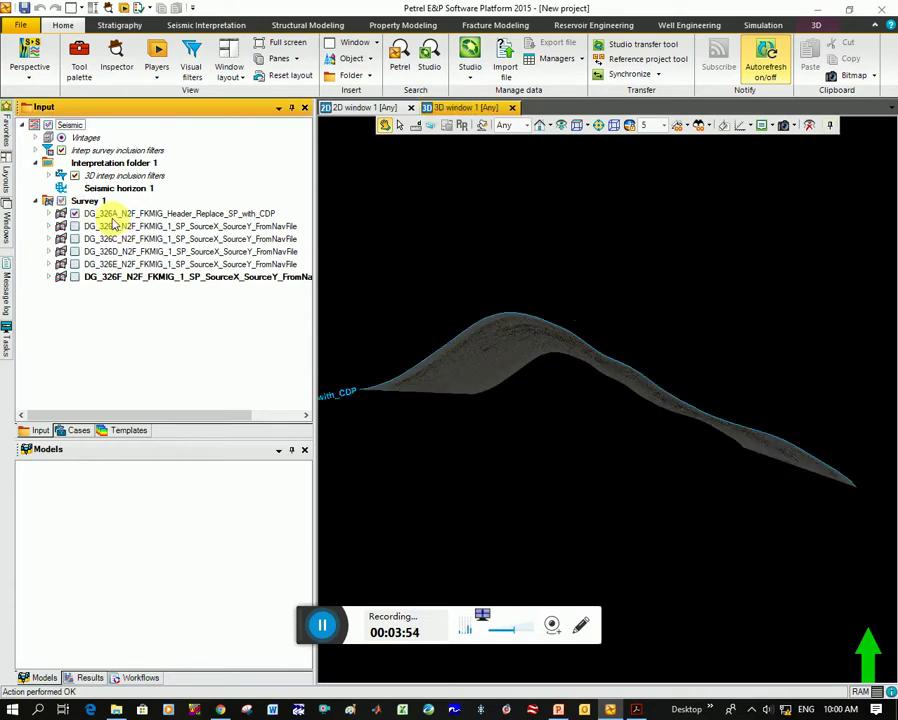
left_click_drag(565, 420, 543, 154)
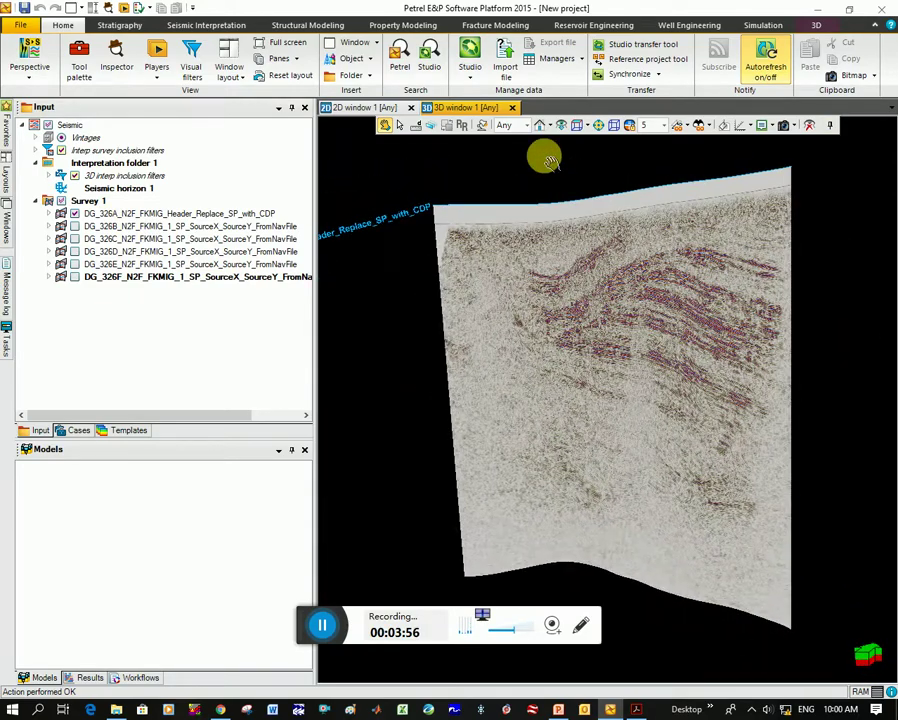
left_click_drag(617, 282, 607, 330)
scroll(608, 322, "up", 5)
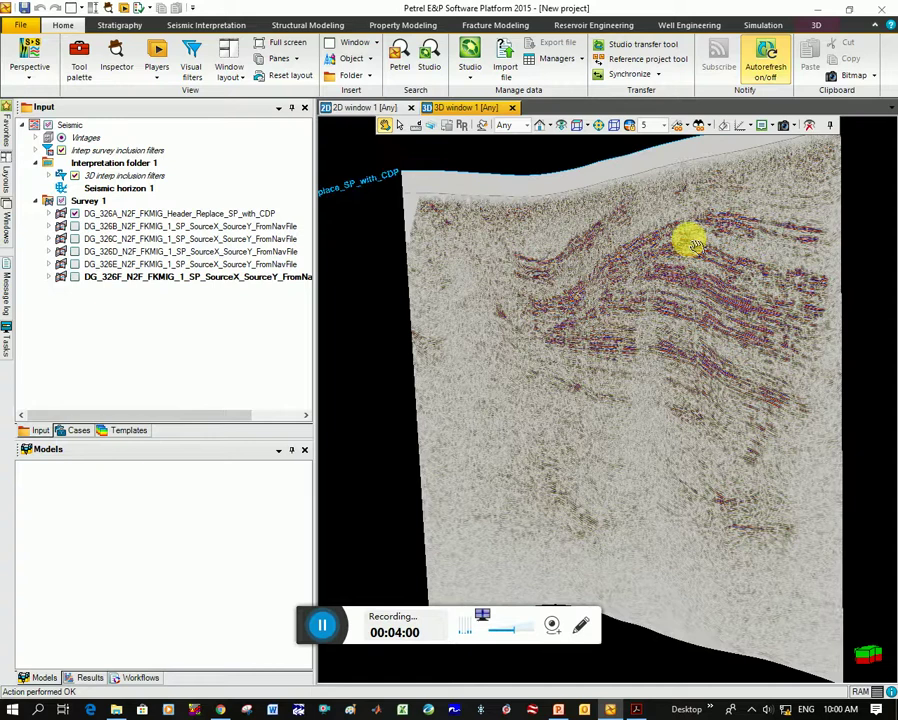
left_click(74, 227)
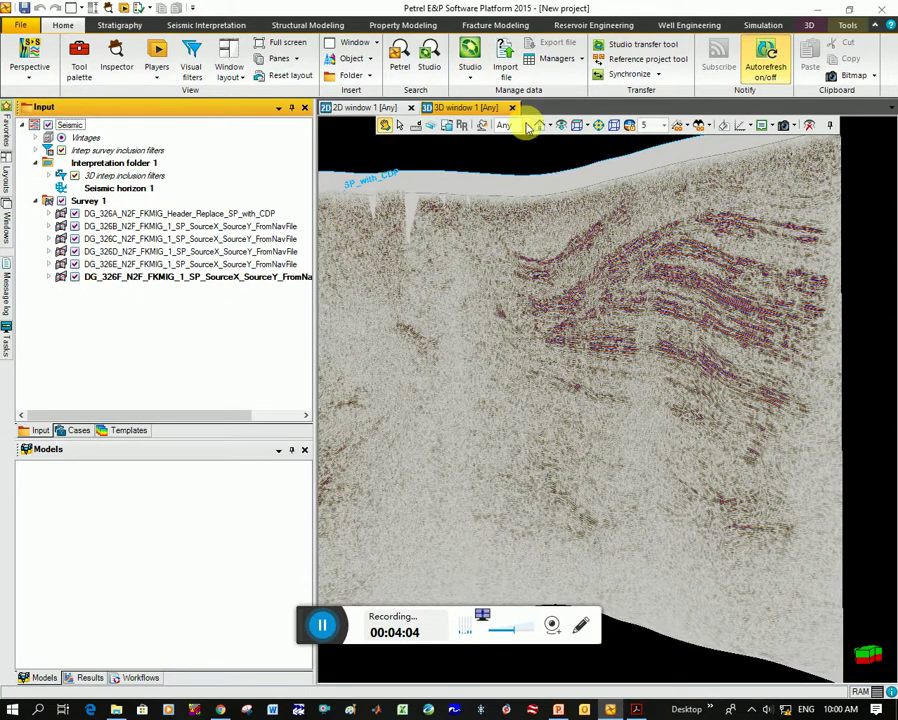
Fit all six Survey 1 seismic lines in the 3D window and rotate them to a diagonal angle
left_click(565, 125)
left_click_drag(543, 382, 435, 375)
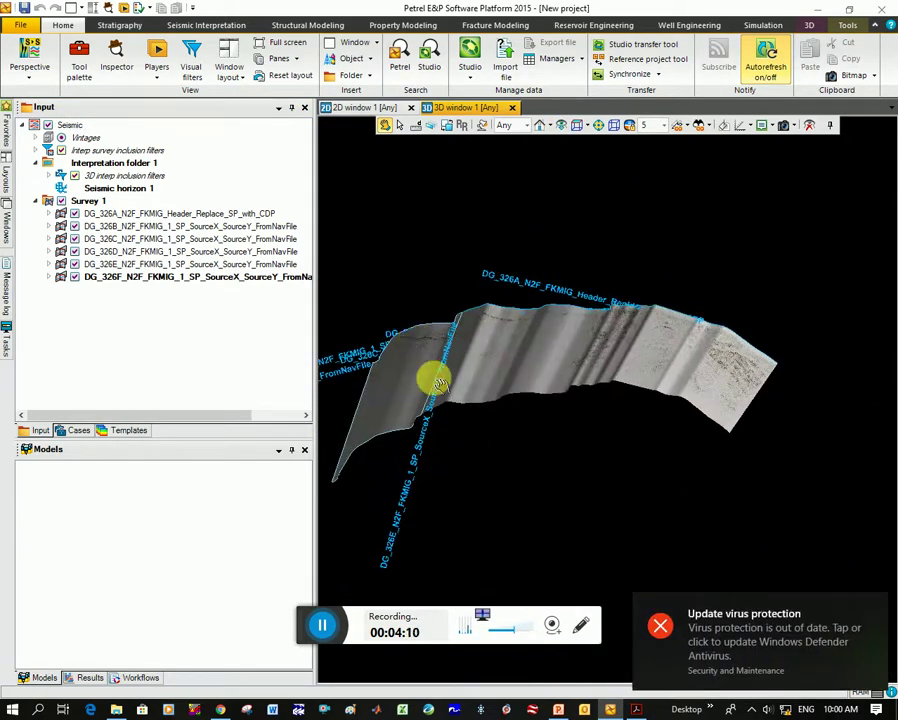
left_click(875, 608)
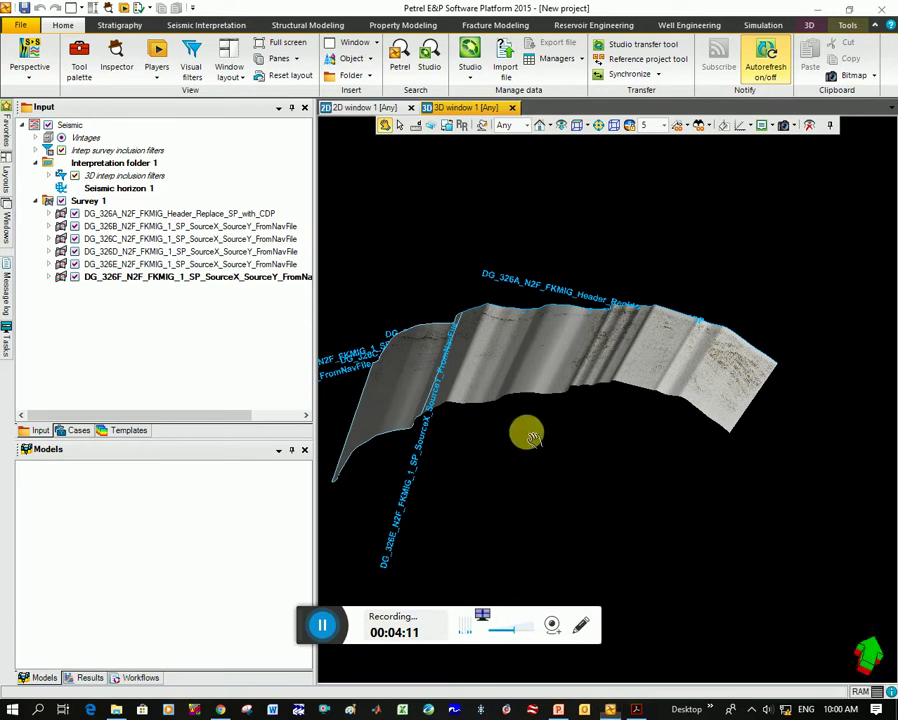
left_click_drag(624, 386, 580, 370)
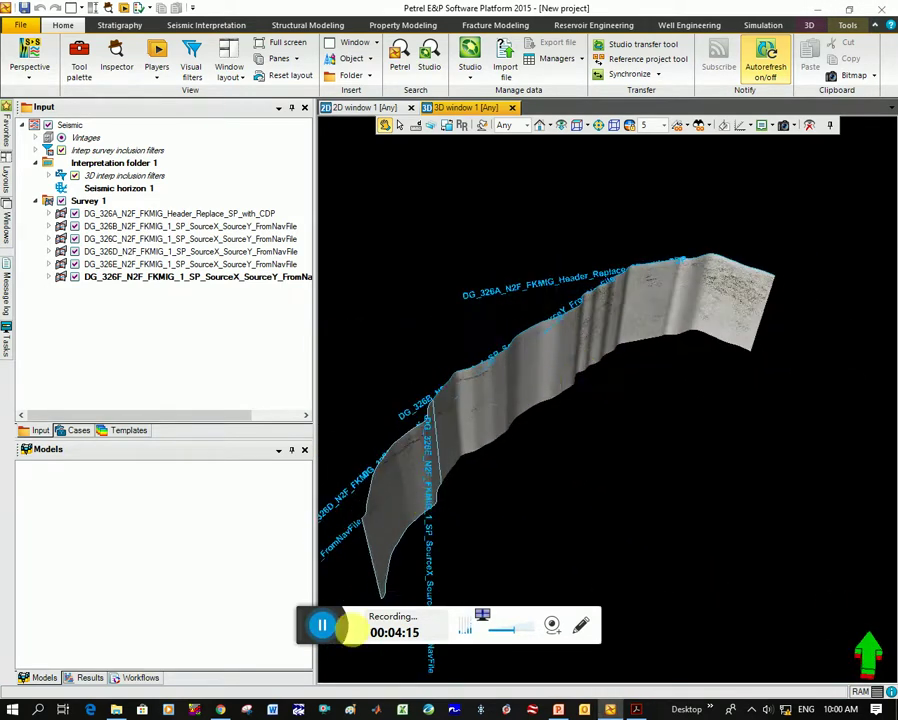